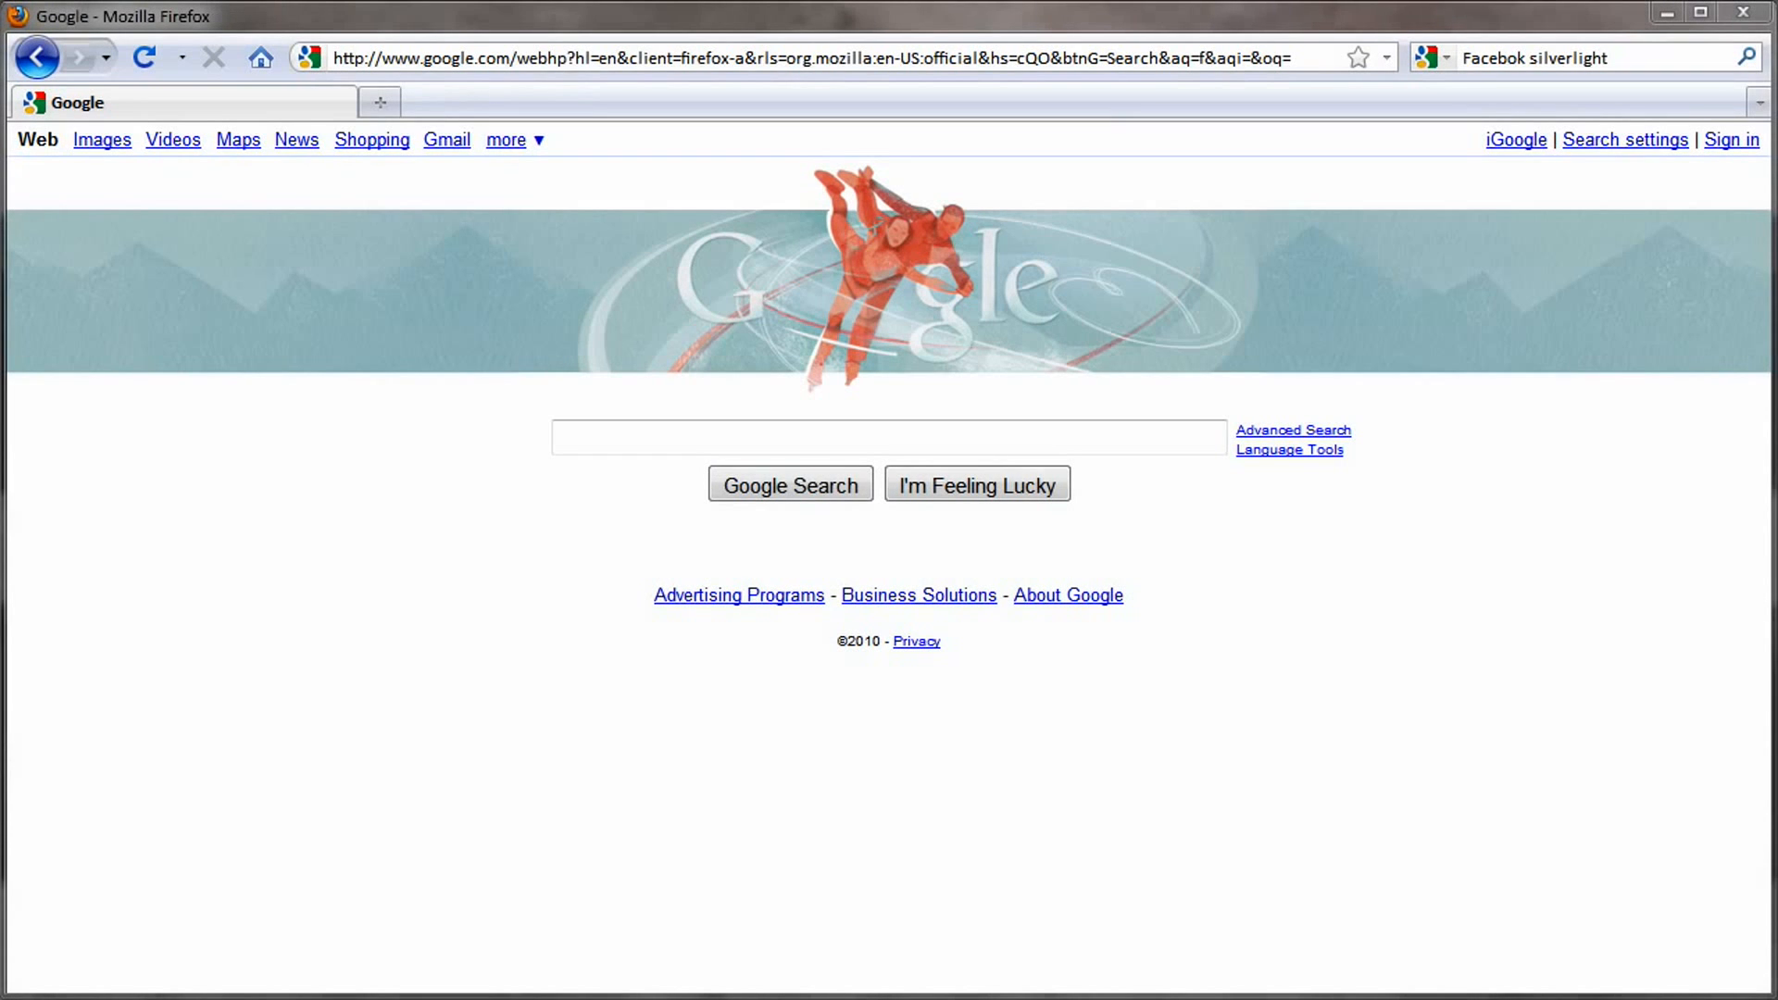
- Search Google for 'Facebook Silverlight'
{"action": "left_click", "coordinate": [871, 437]}
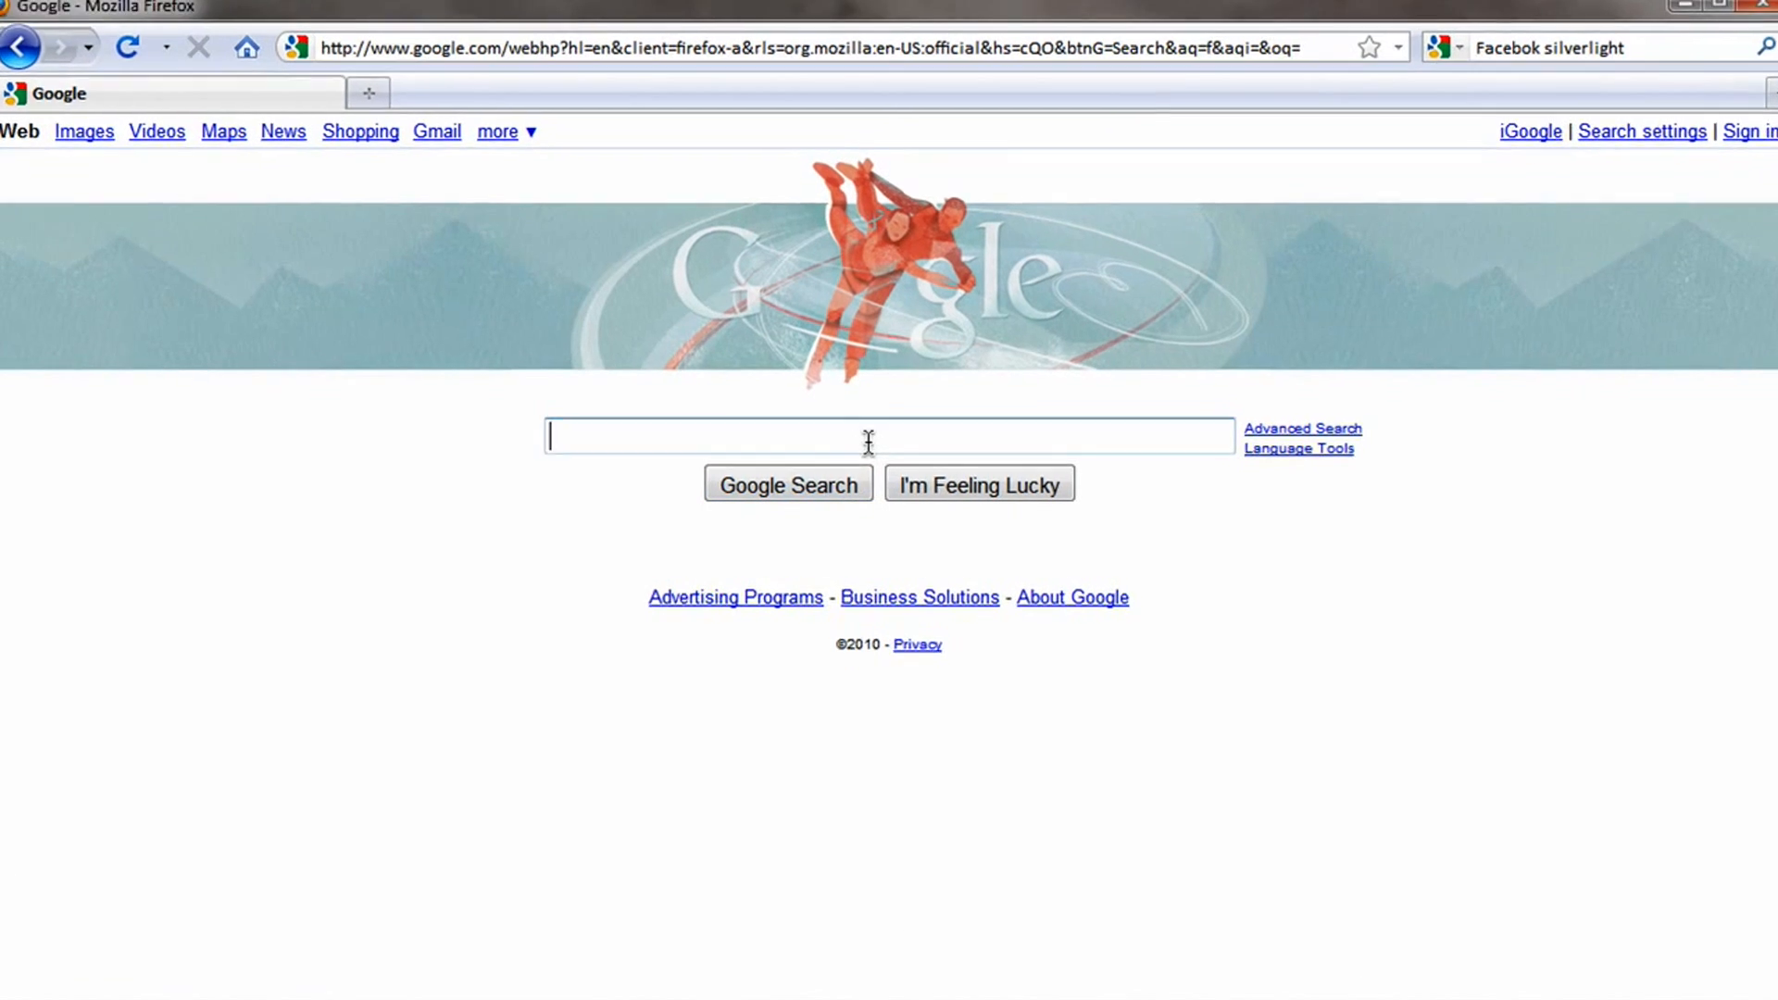
{"action": "type", "text": "Facebook"}
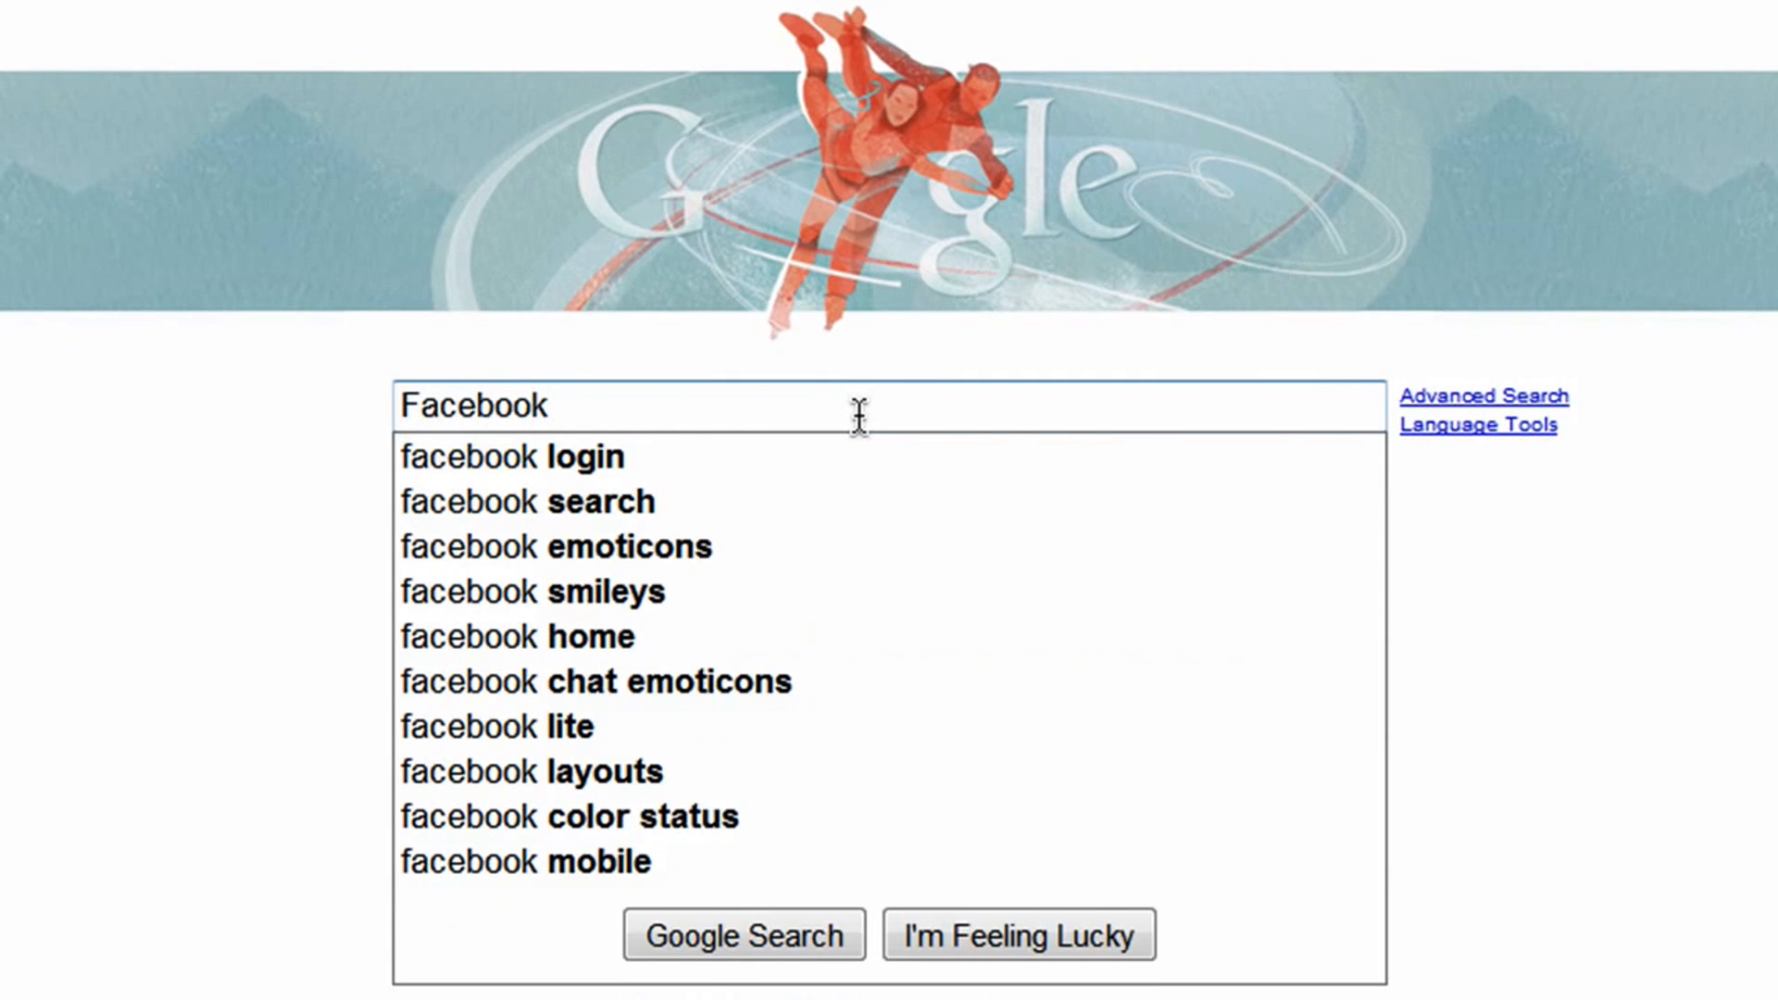
{"action": "type", "text": " Silverlight"}
{"action": "key", "text": "Return"}
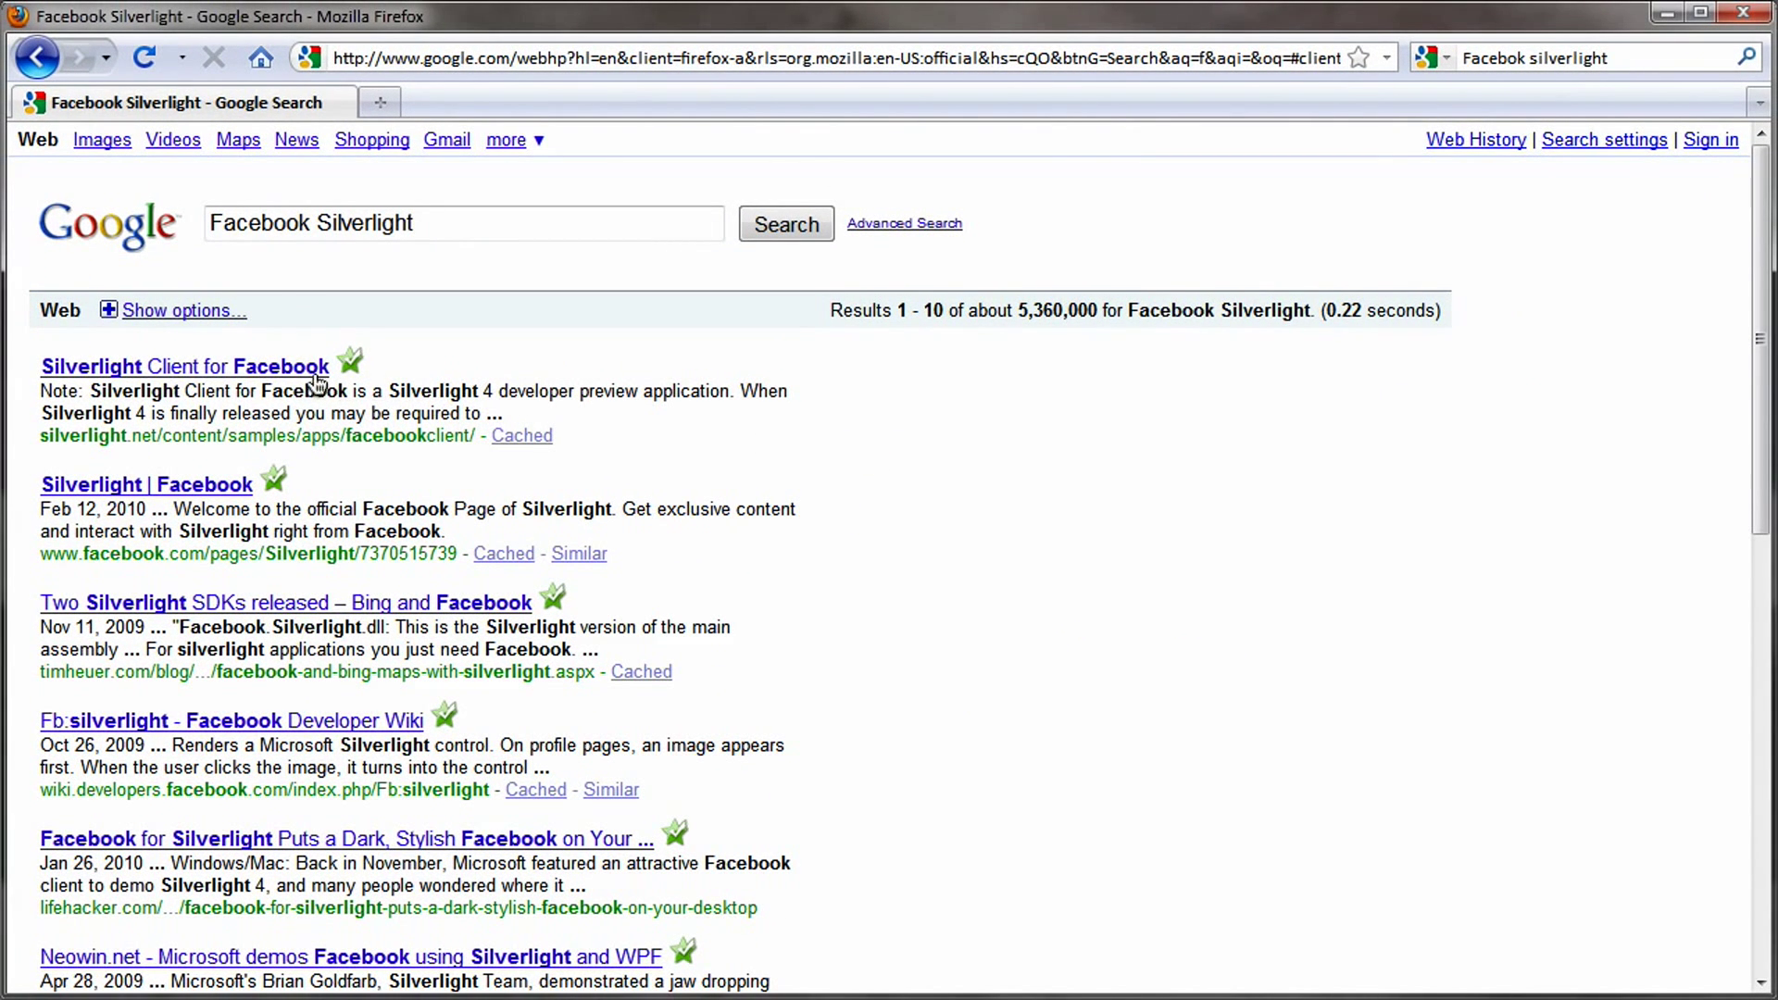
- Open the Silverlight Client for Facebook result, accept the license terms and confirm the install
{"action": "left_click", "coordinate": [257, 379]}
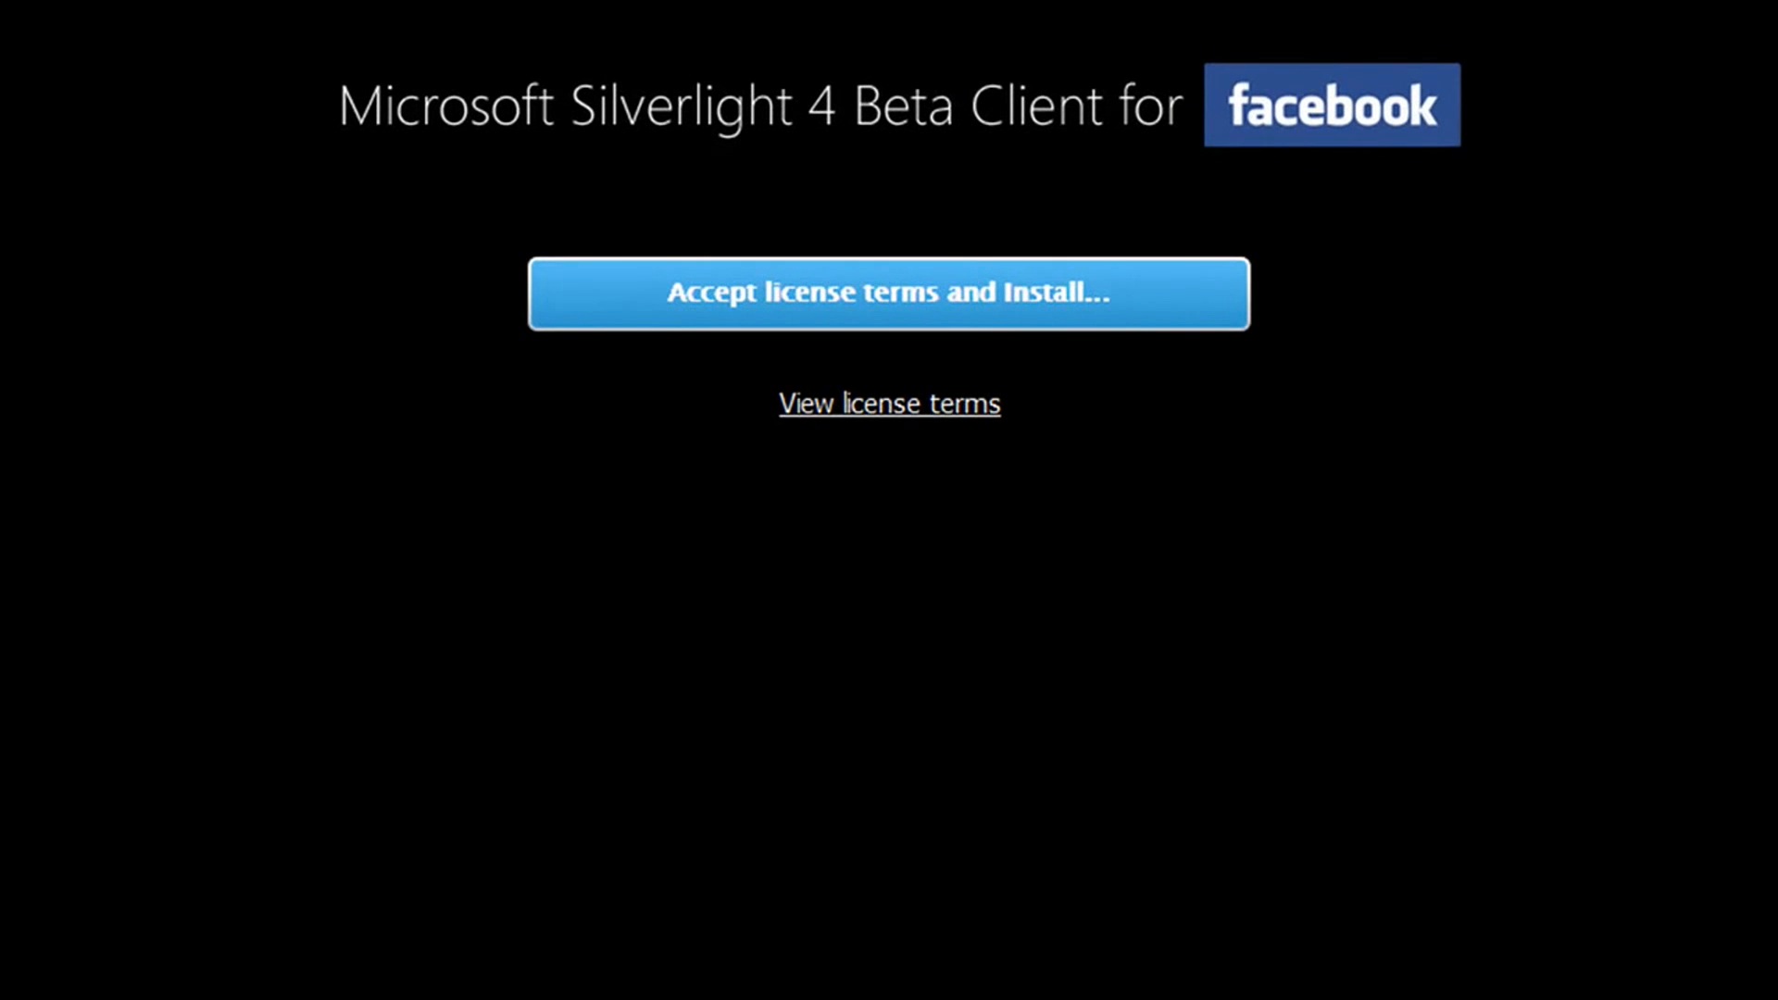
{"action": "left_click", "coordinate": [1020, 293]}
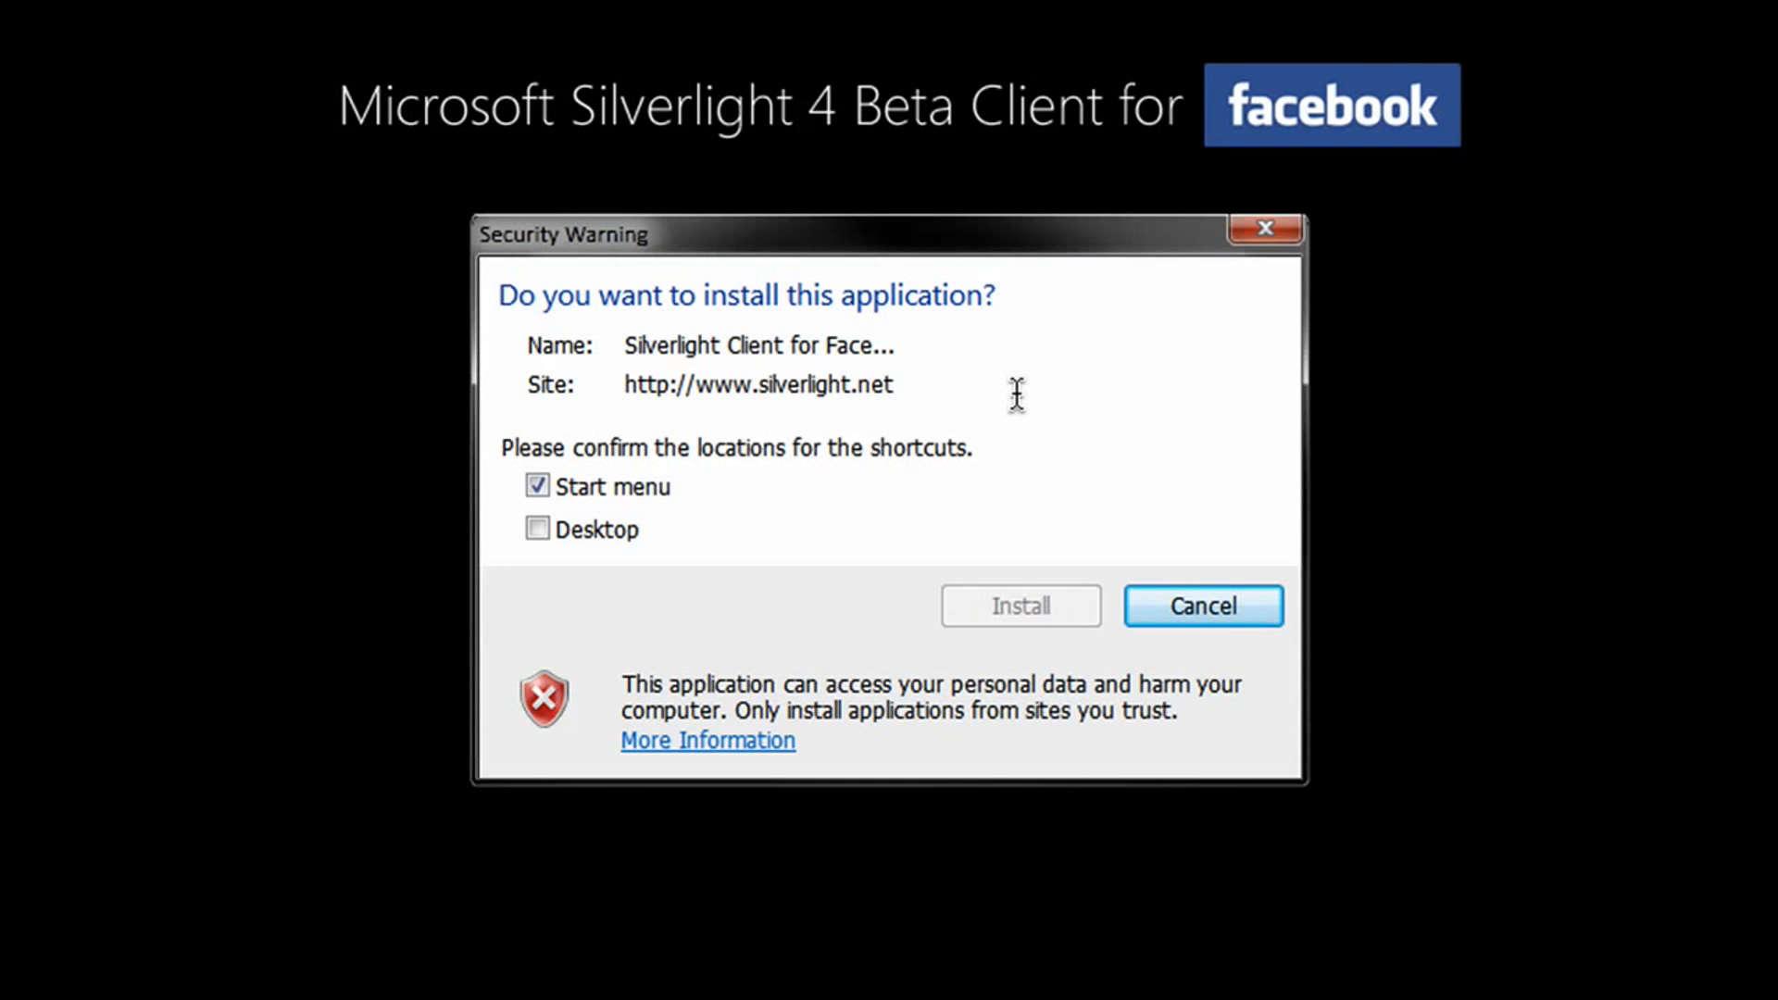
{"action": "left_click", "coordinate": [1020, 607]}
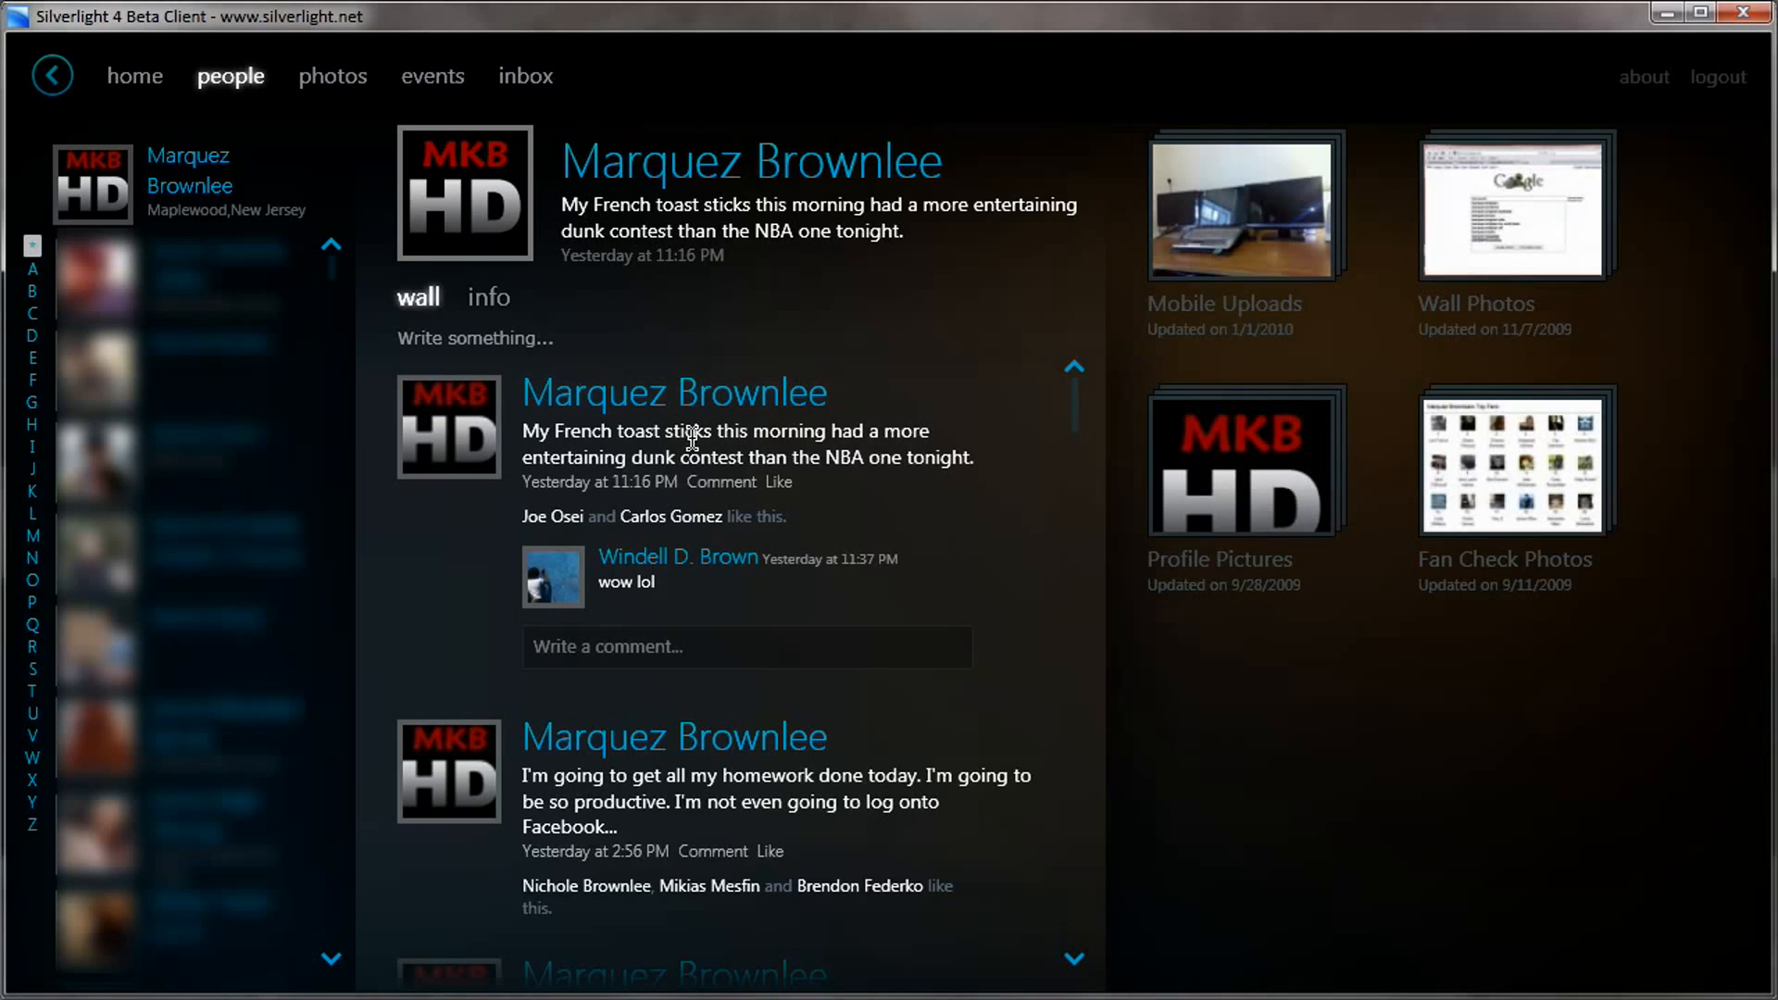
{"action": "mouse_move", "coordinate": [1079, 403]}
{"action": "left_mouse_down"}
{"action": "mouse_move", "coordinate": [1079, 448]}
{"action": "mouse_move", "coordinate": [1074, 384]}
{"action": "left_mouse_up"}
- View the profile's info details, return to its wall posts, then go to the home news feed
{"action": "left_click", "coordinate": [490, 297]}
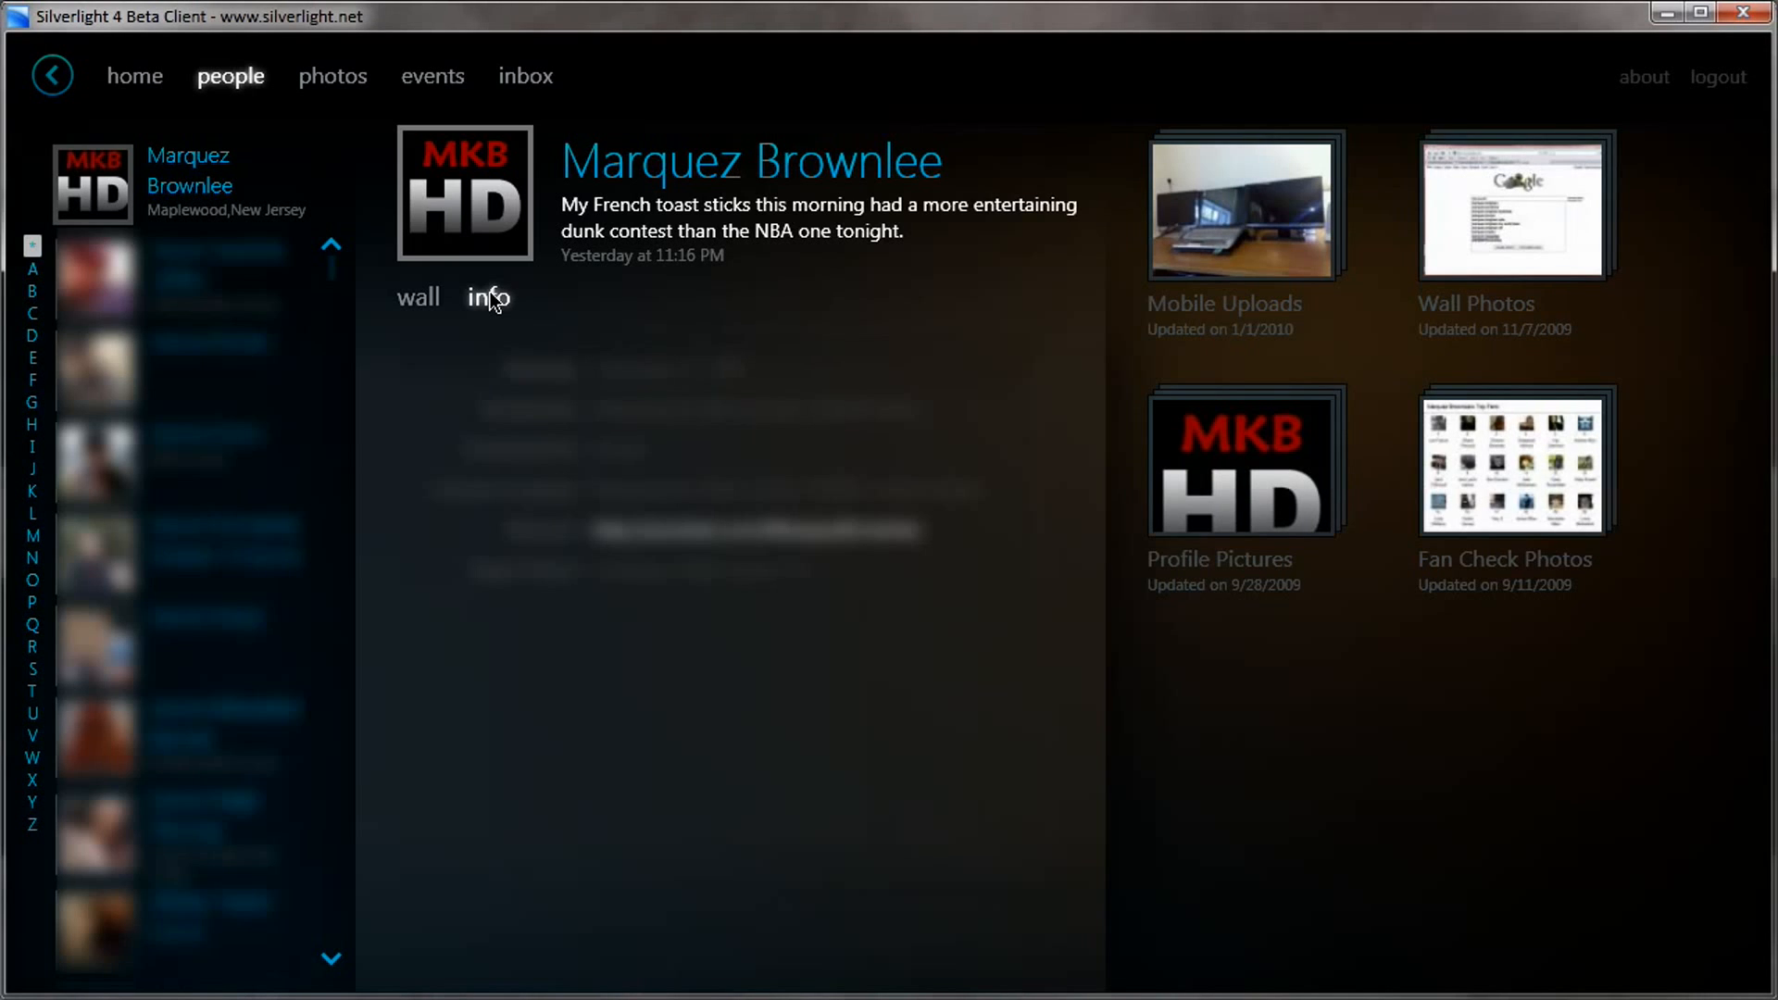
{"action": "left_click", "coordinate": [414, 299]}
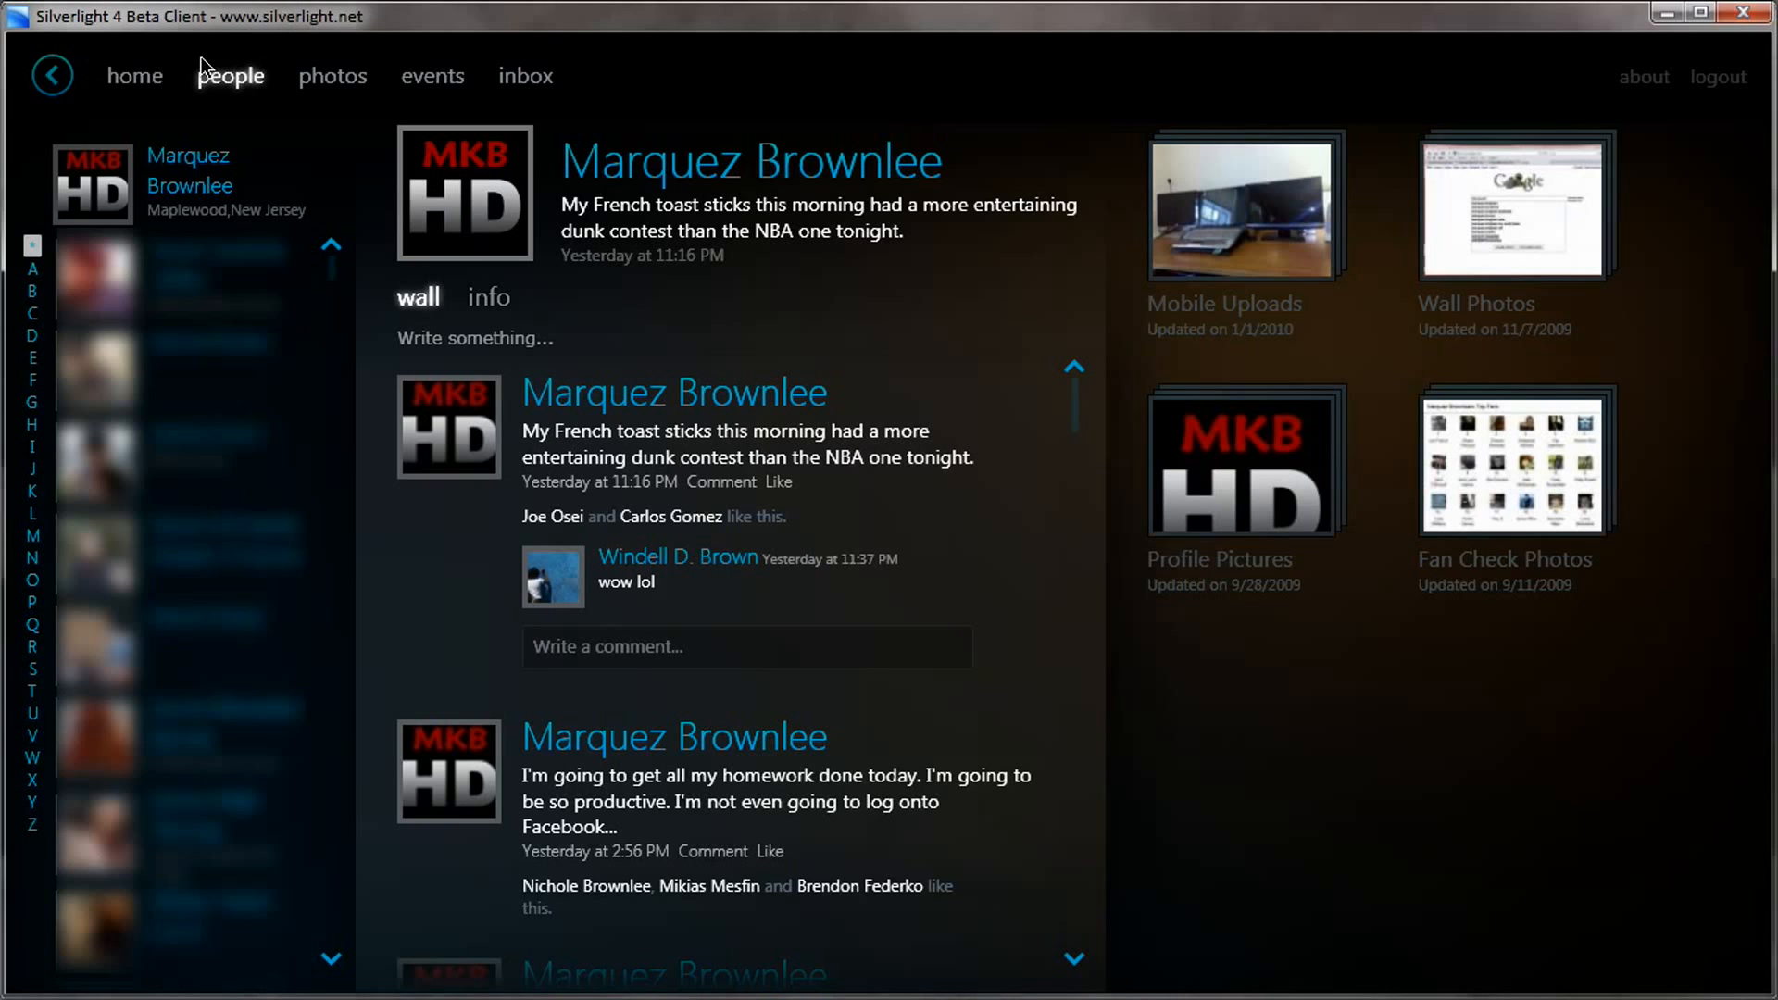
{"action": "left_click", "coordinate": [135, 75]}
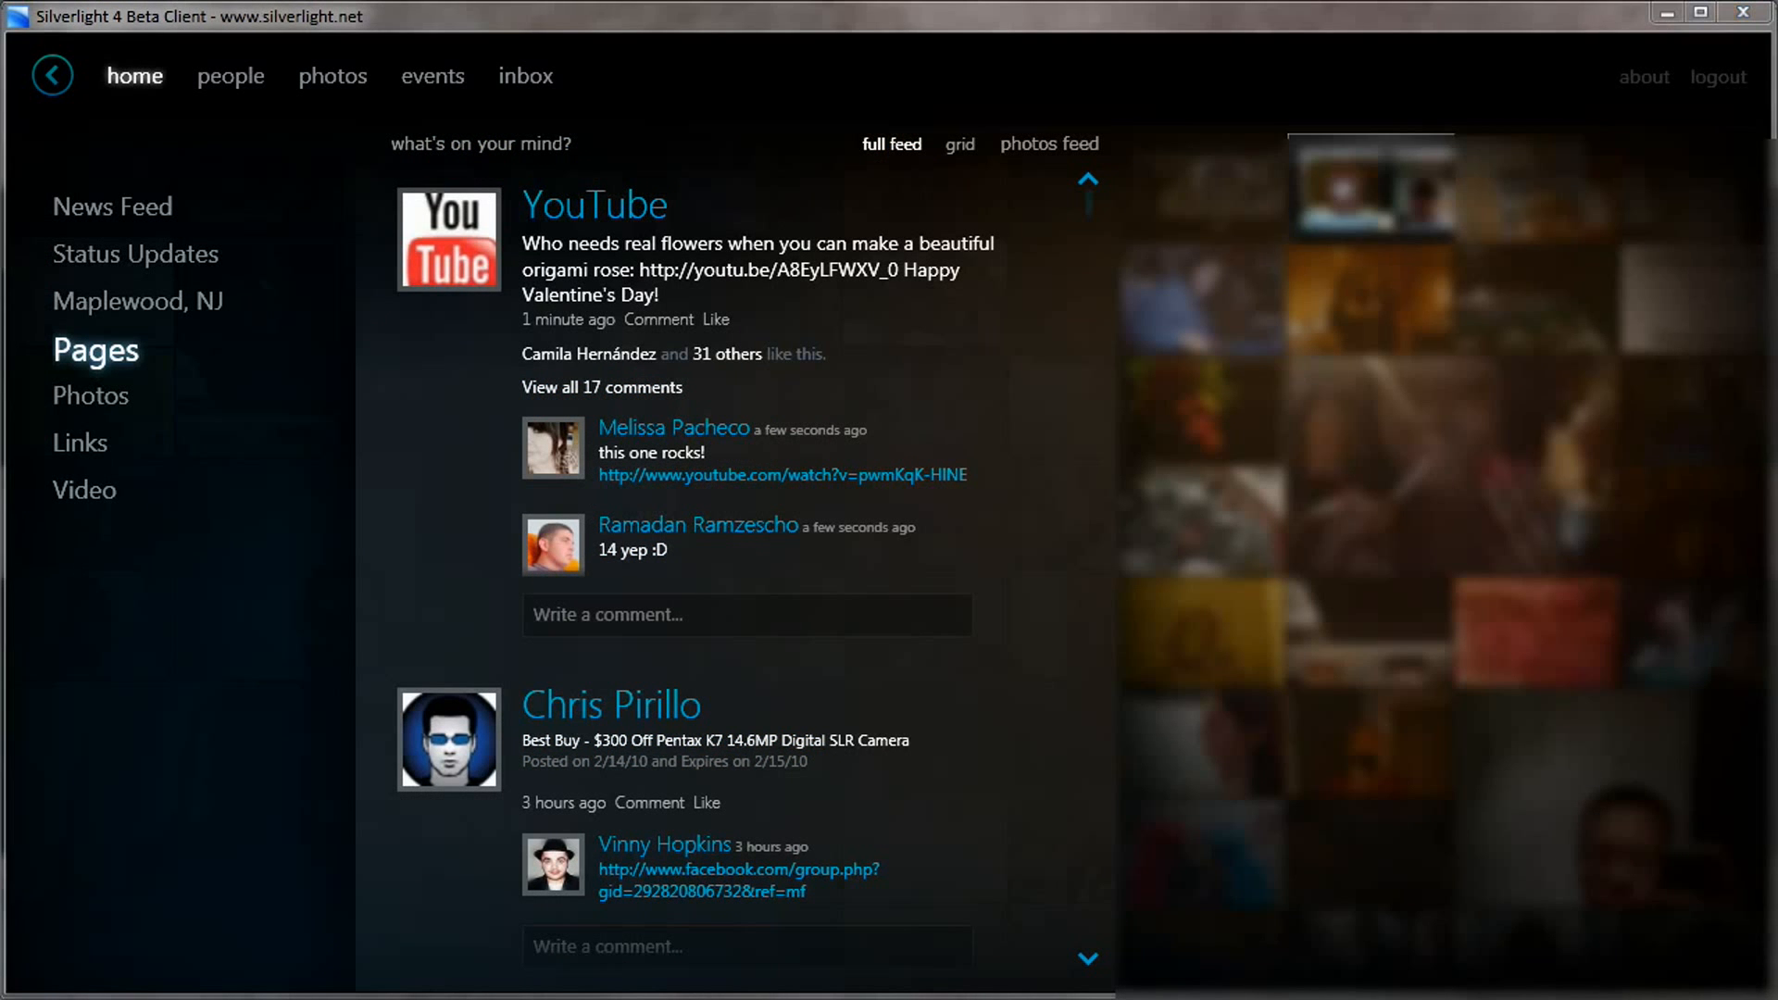
- Show the photos section with friends' recent albums
{"action": "left_click", "coordinate": [332, 76]}
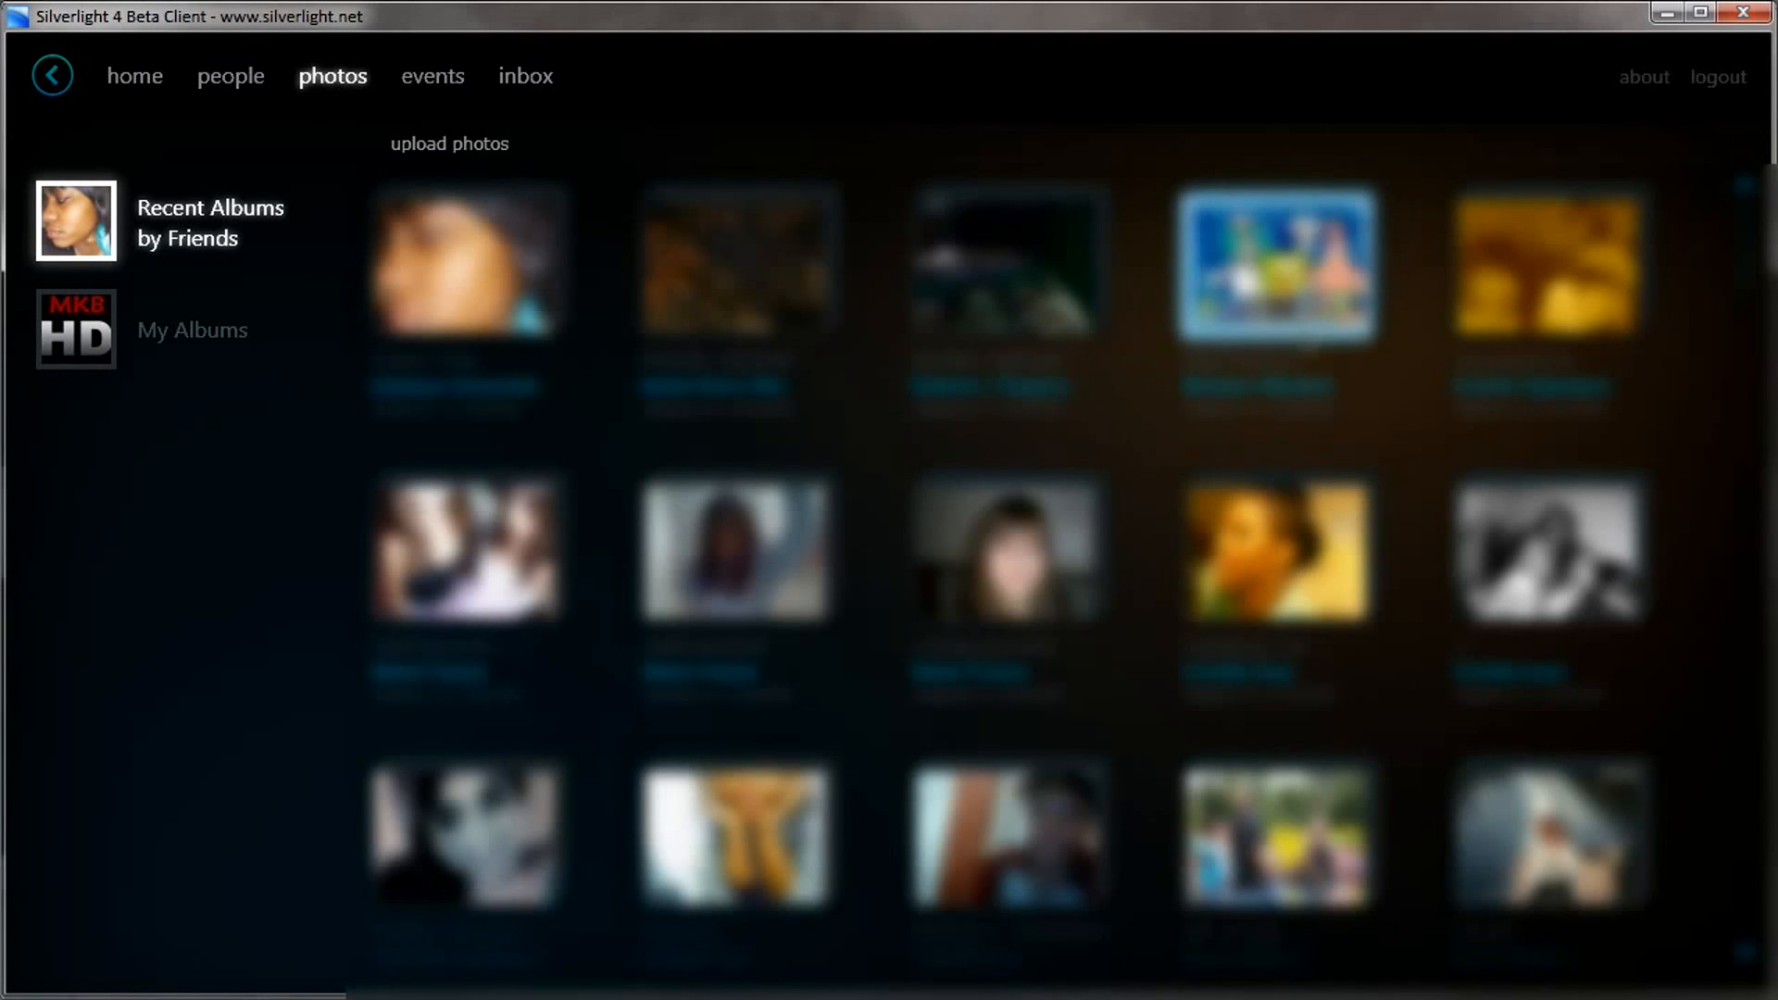
{"action": "scroll", "coordinate": [1007, 556], "scroll_direction": "down", "scroll_amount": 5}
{"action": "scroll", "coordinate": [1008, 556], "scroll_direction": "down", "scroll_amount": 8}
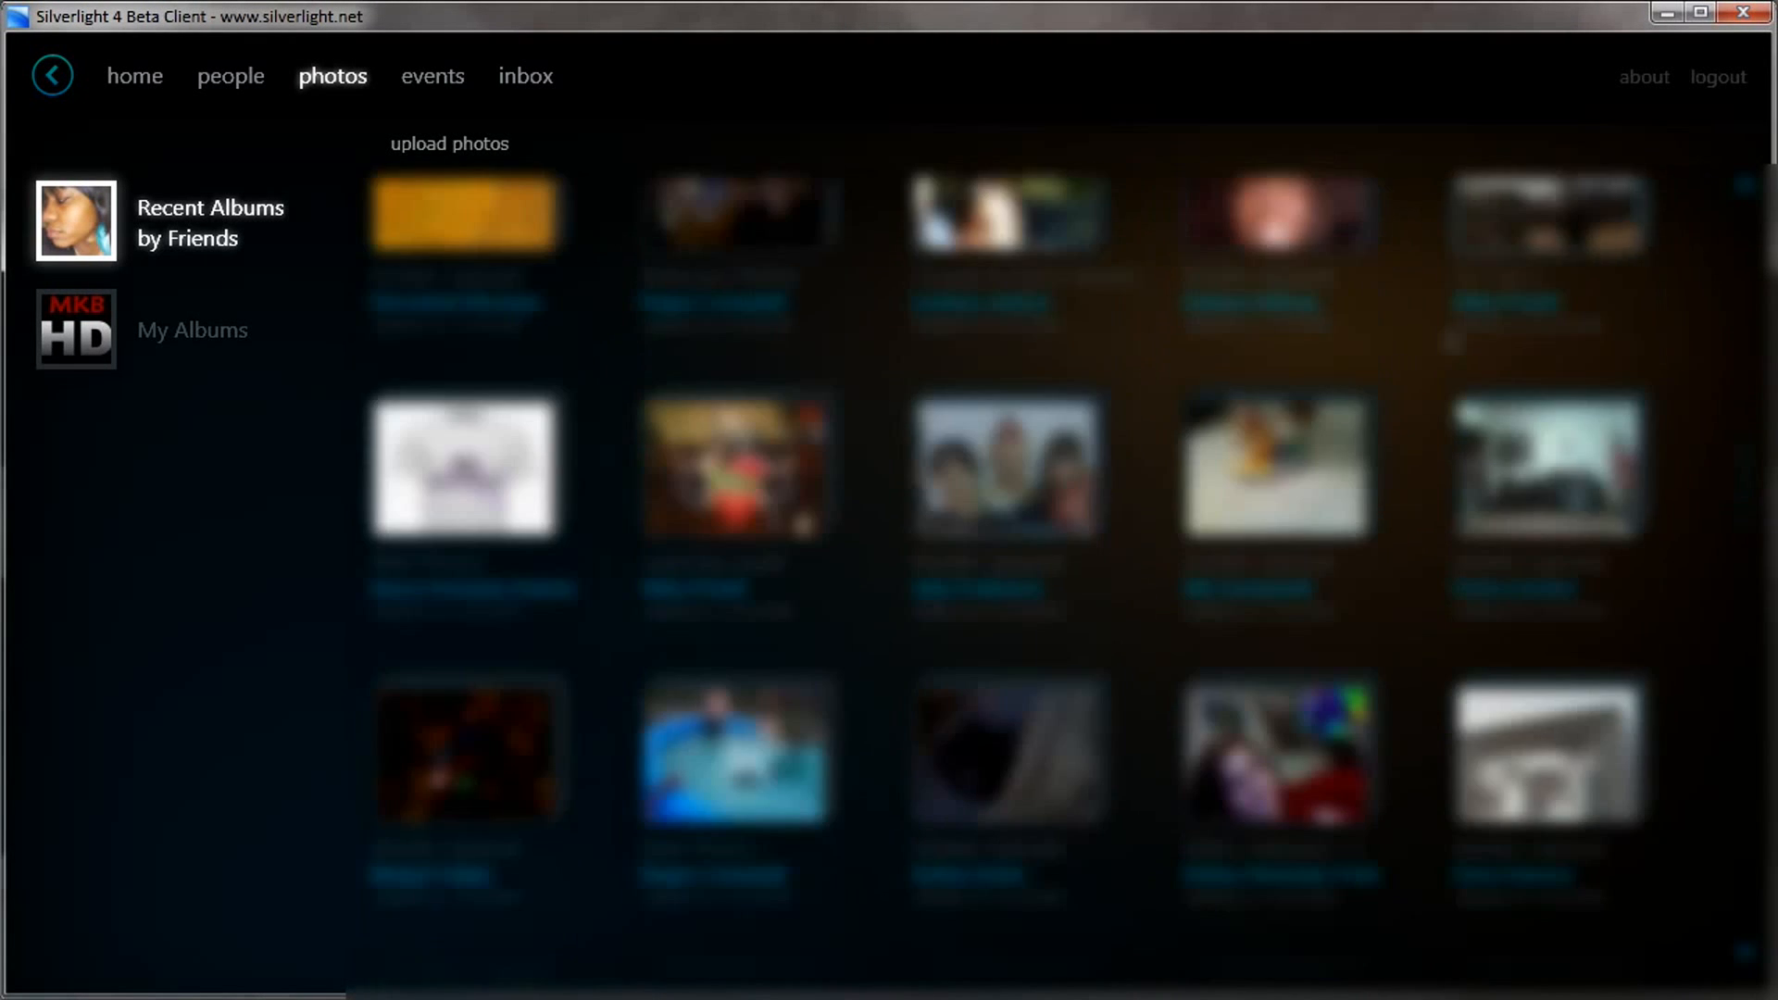
{"action": "scroll", "coordinate": [1008, 555], "scroll_direction": "down", "scroll_amount": 8}
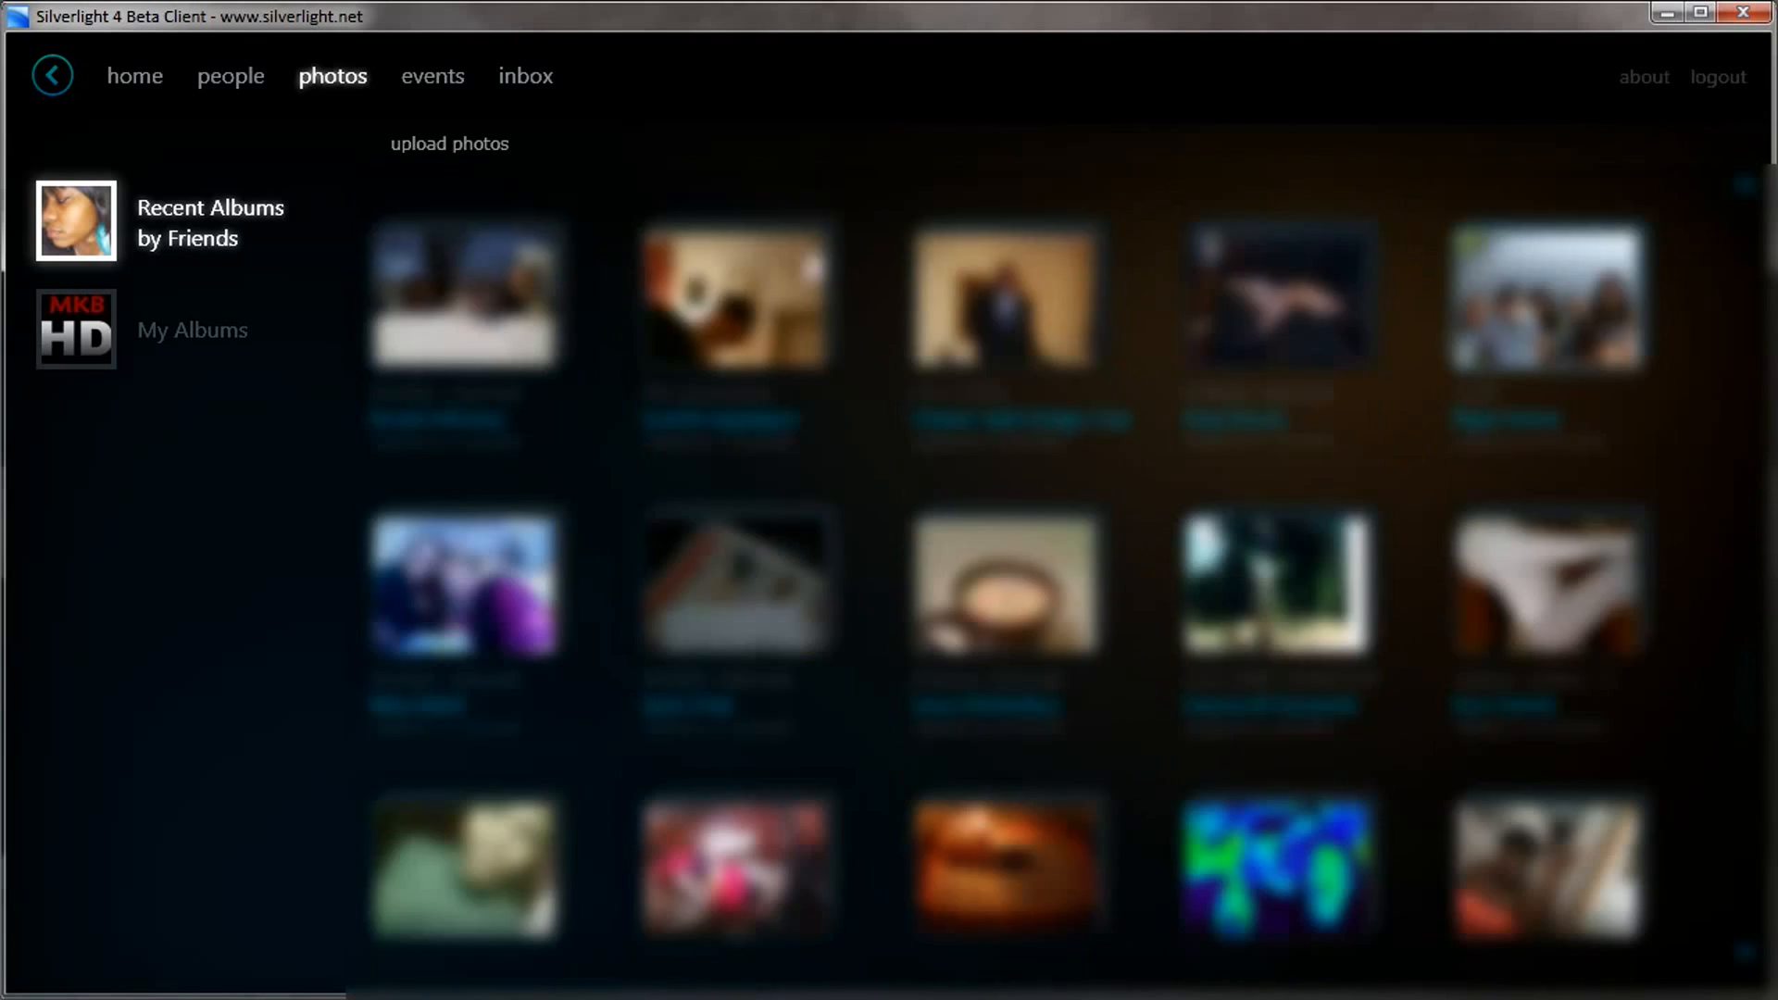
{"action": "scroll", "coordinate": [1008, 556], "scroll_direction": "down", "scroll_amount": 8}
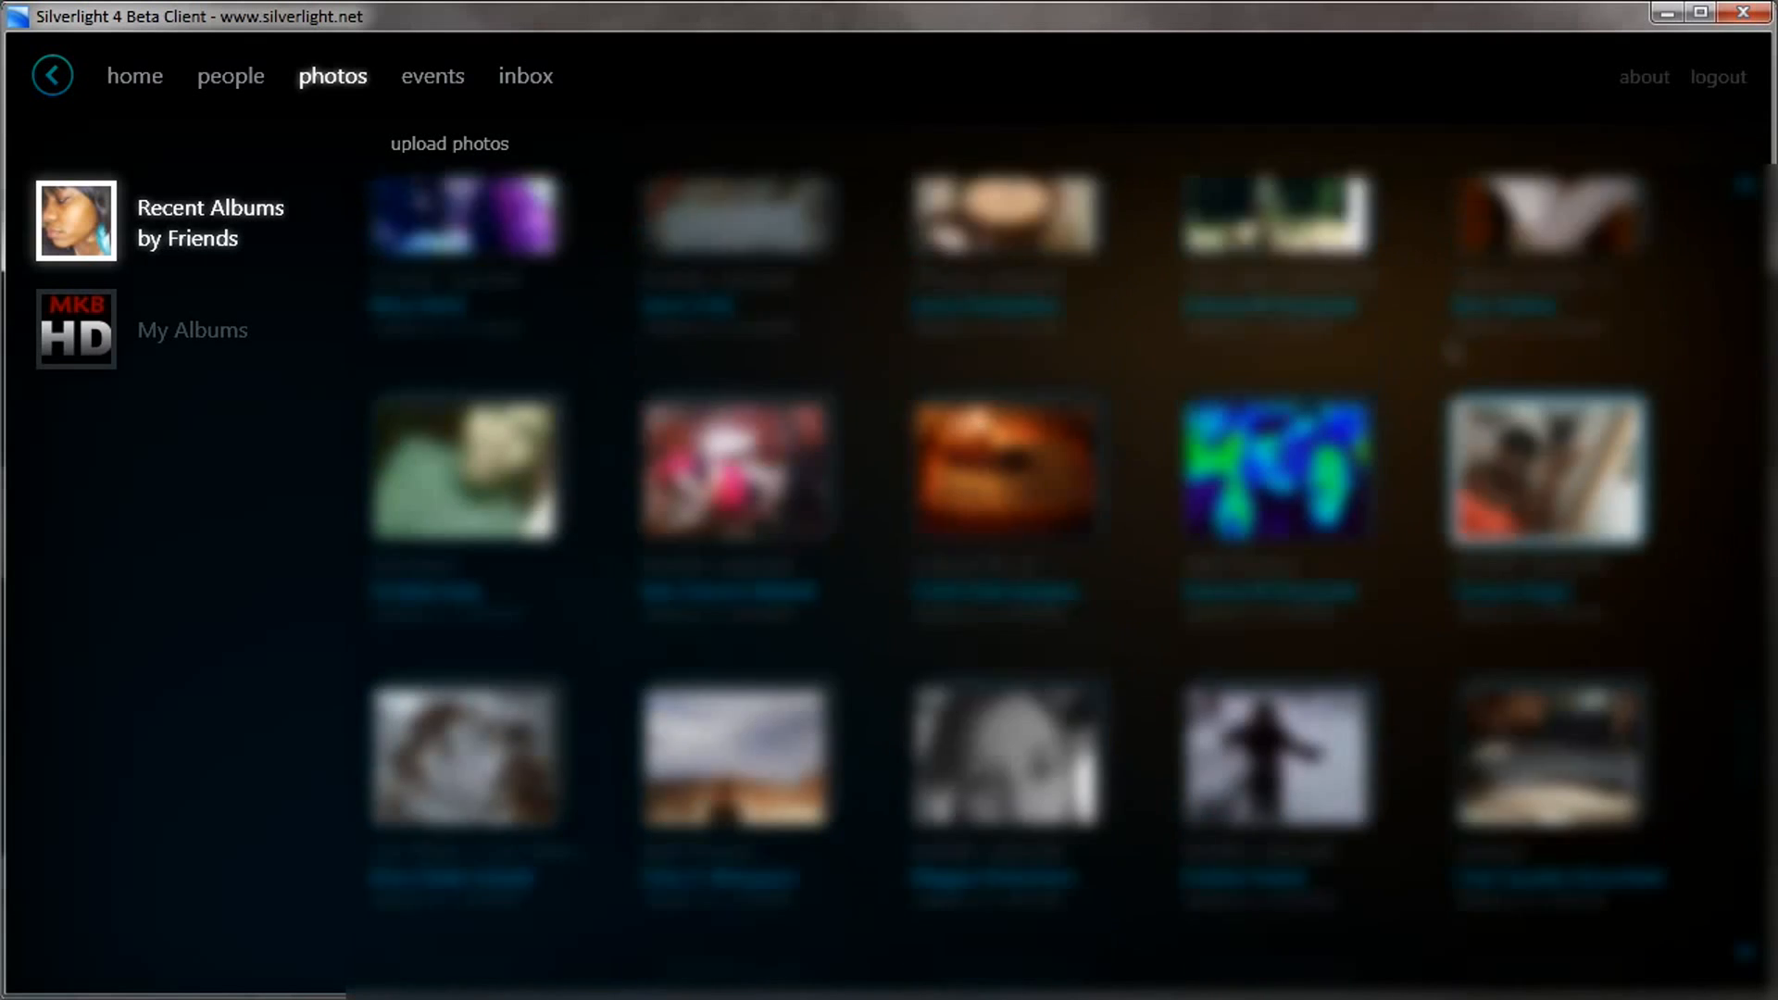
{"action": "scroll", "coordinate": [1007, 556], "scroll_direction": "down", "scroll_amount": 8}
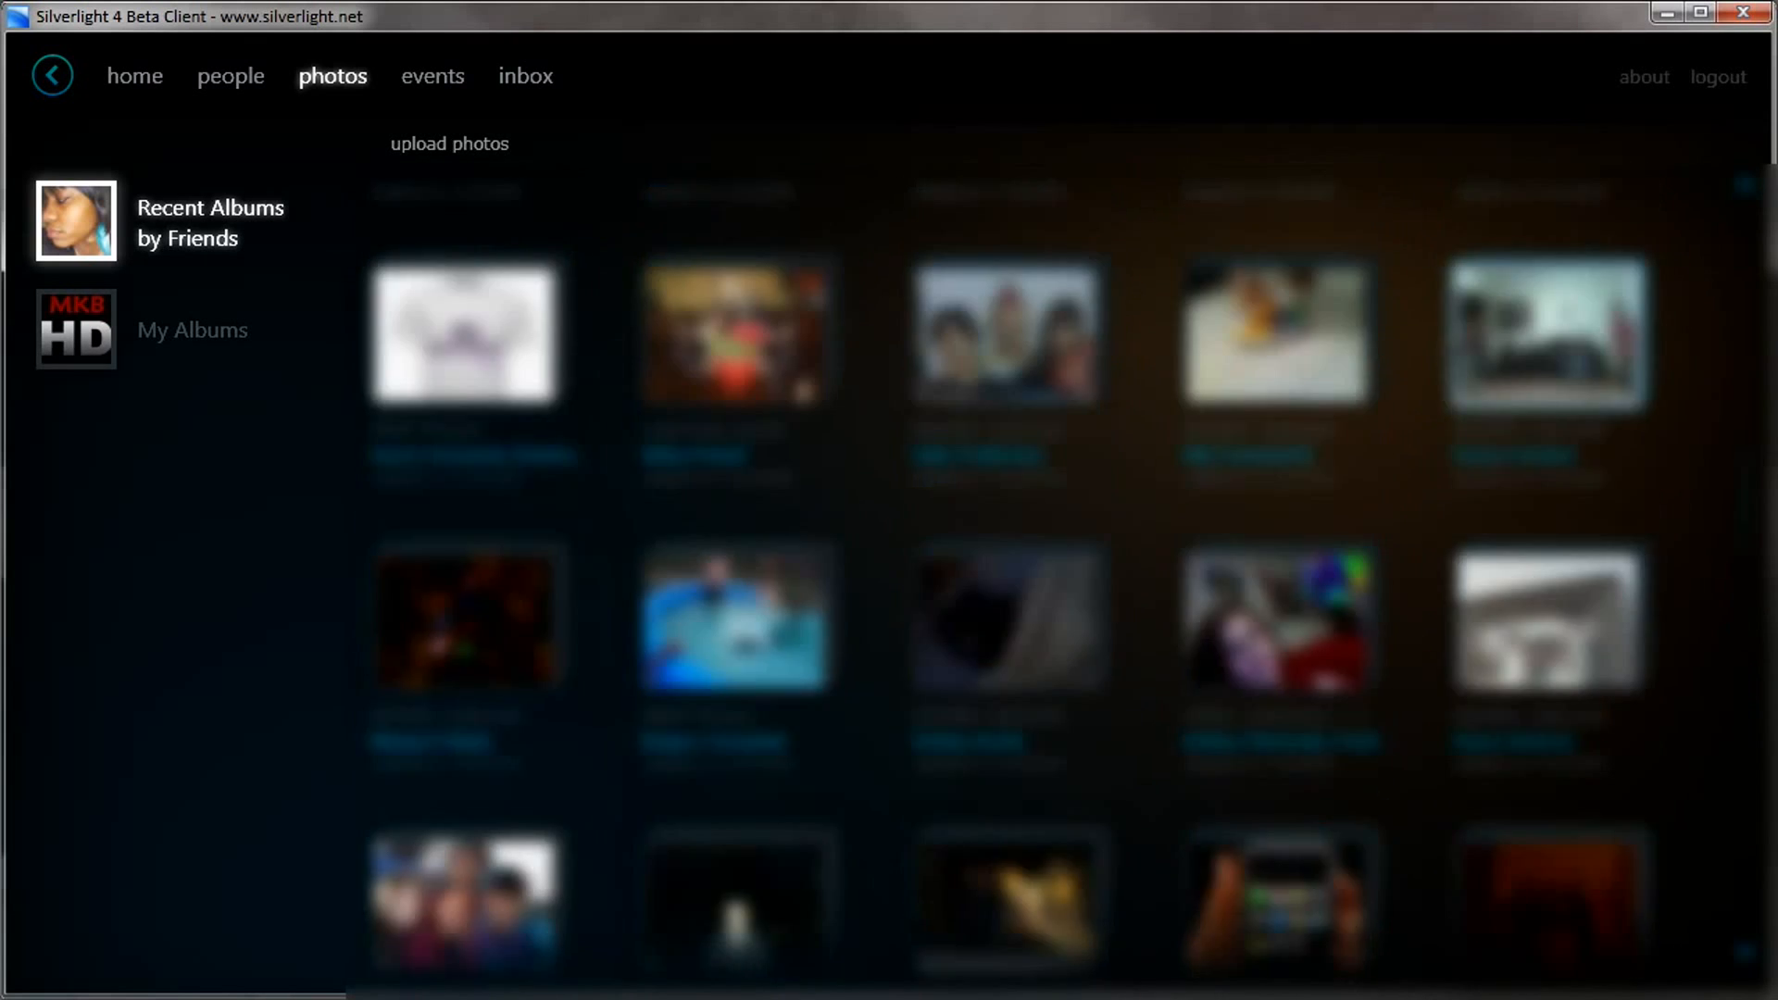
{"action": "scroll", "coordinate": [1008, 557], "scroll_direction": "down", "scroll_amount": 5}
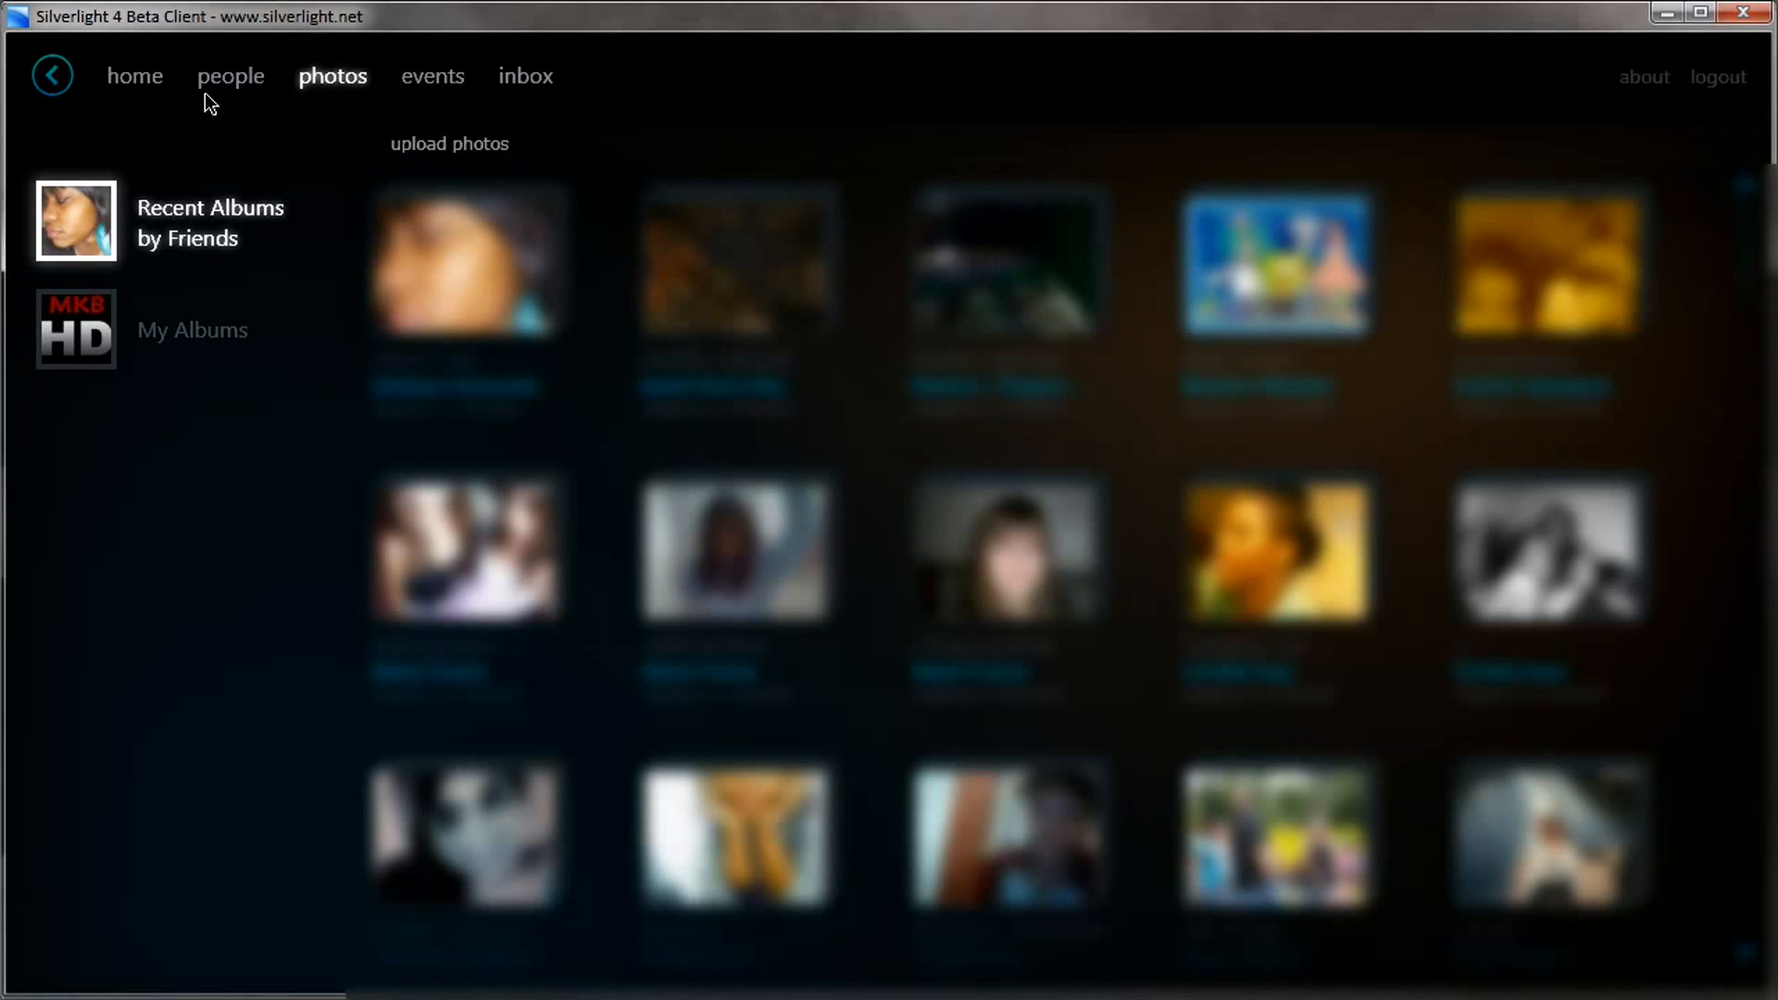
- From home, show the events calendar and advance it to March 2010
{"action": "left_click", "coordinate": [135, 75]}
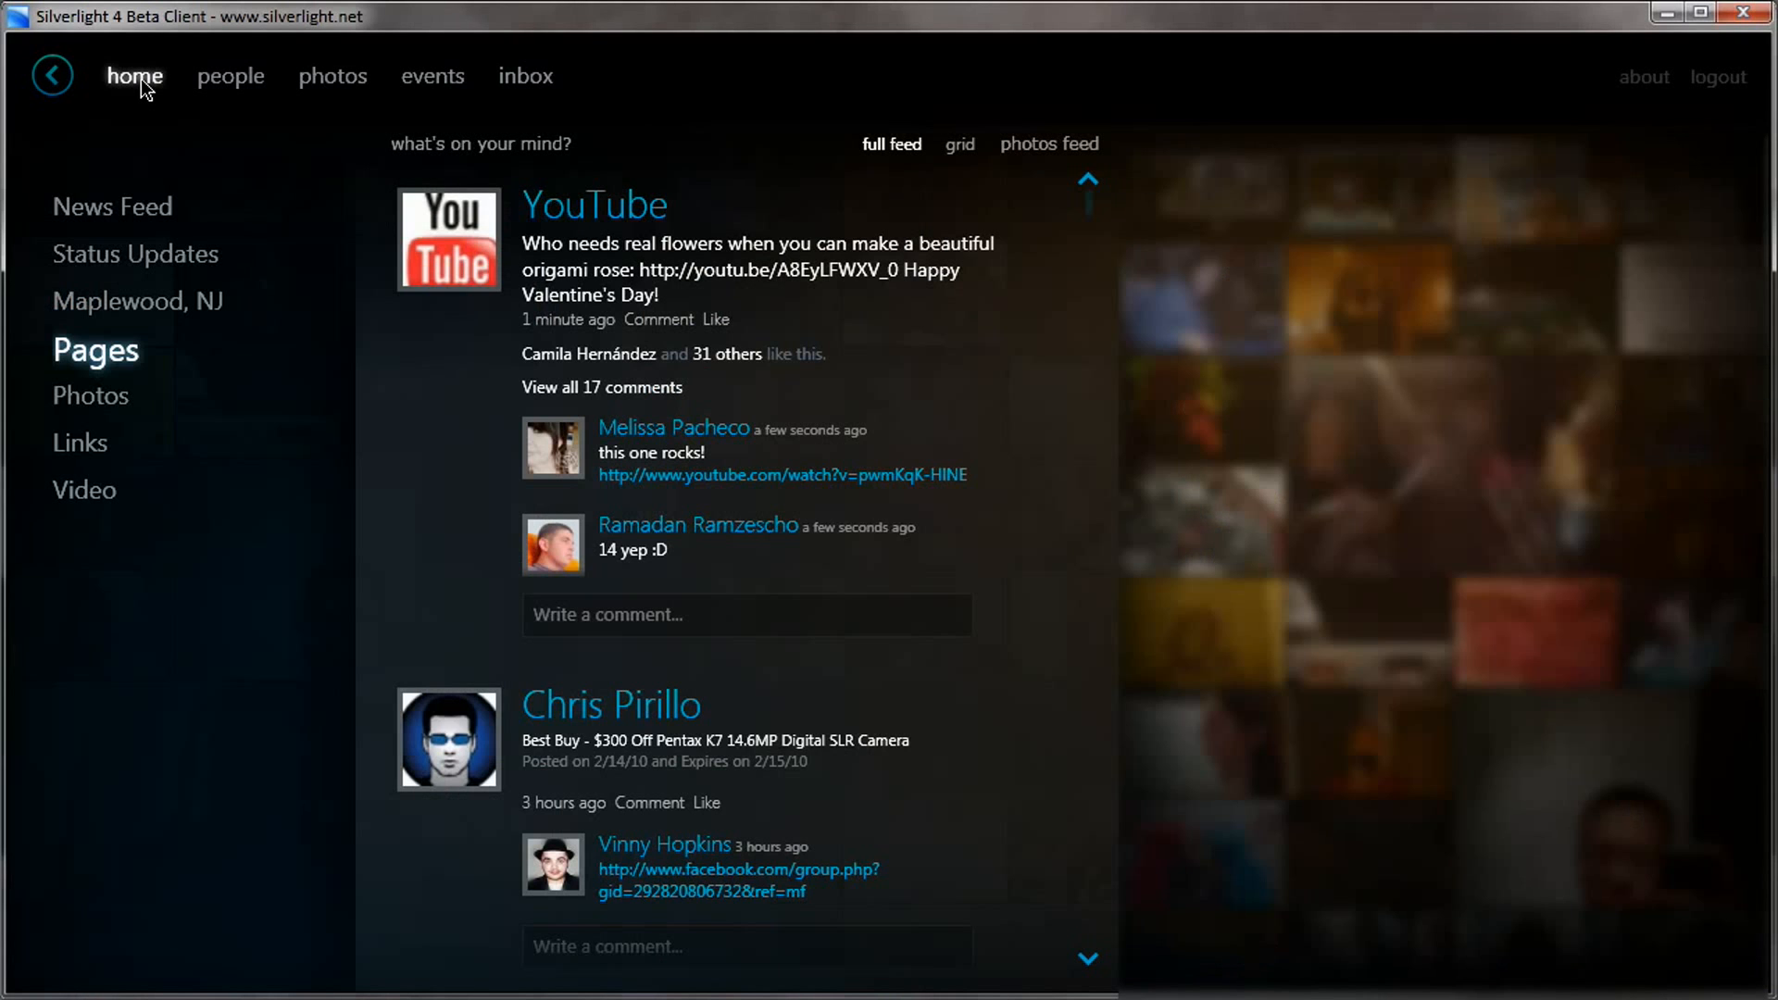
{"action": "left_click", "coordinate": [432, 75]}
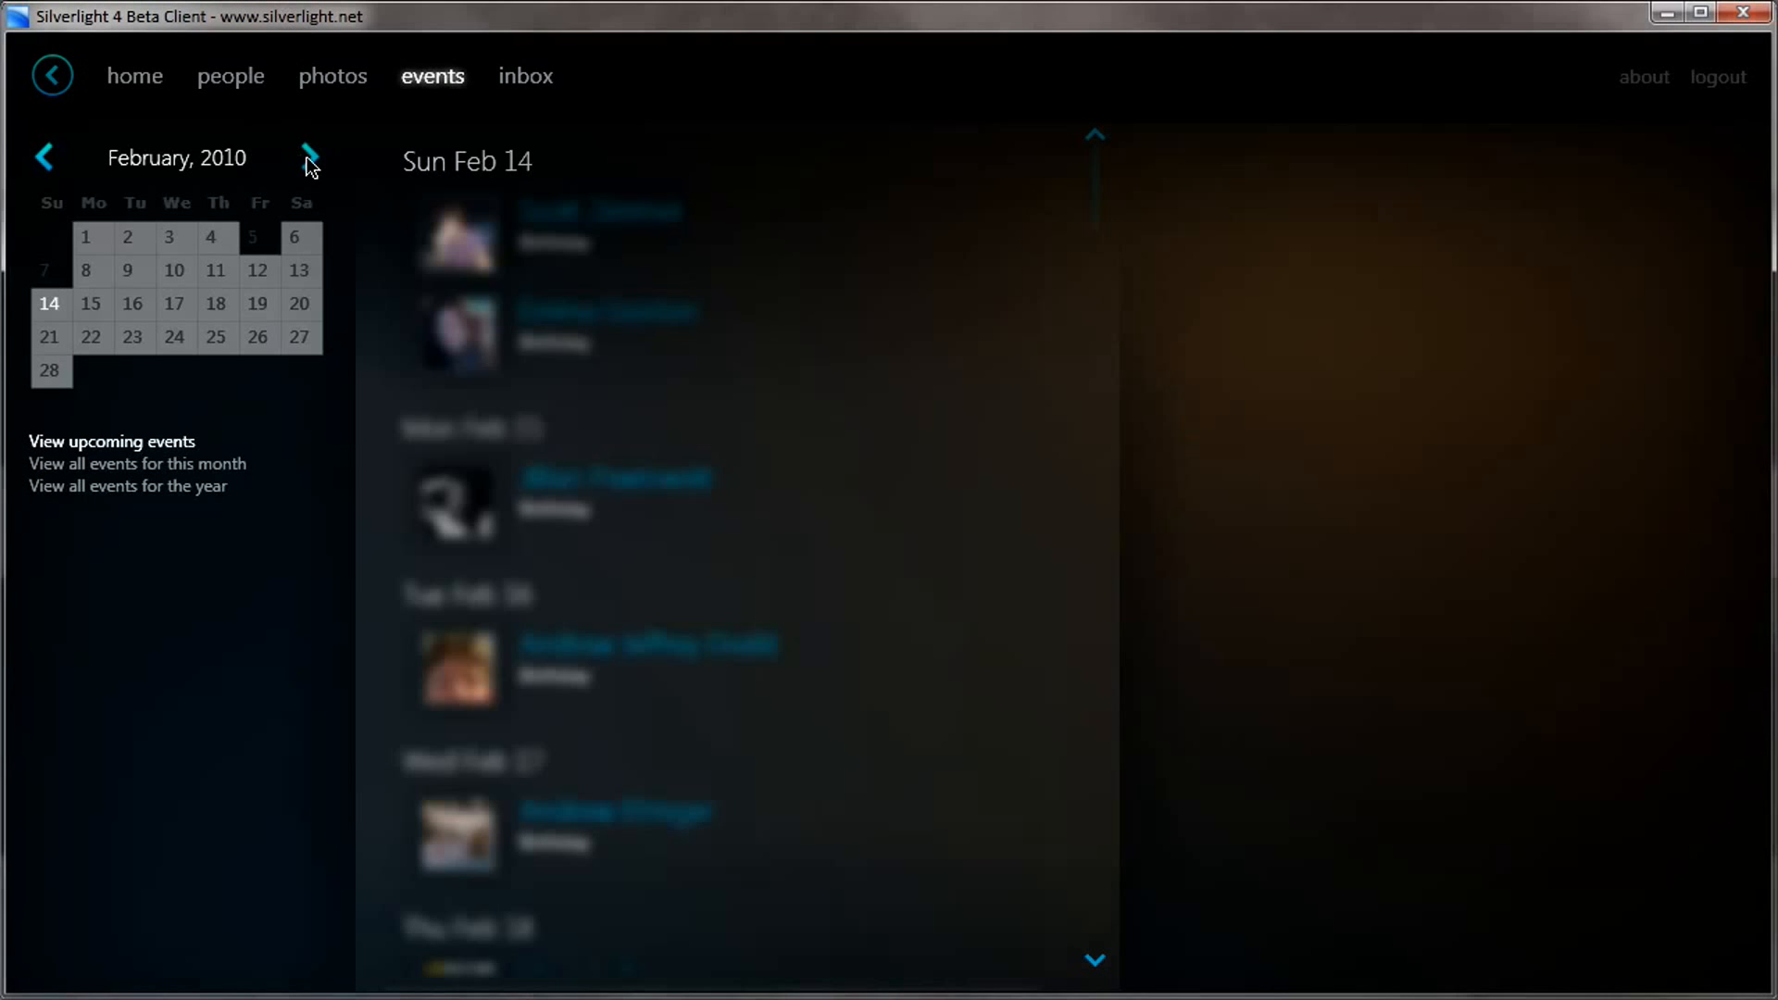
{"action": "left_click", "coordinate": [312, 160]}
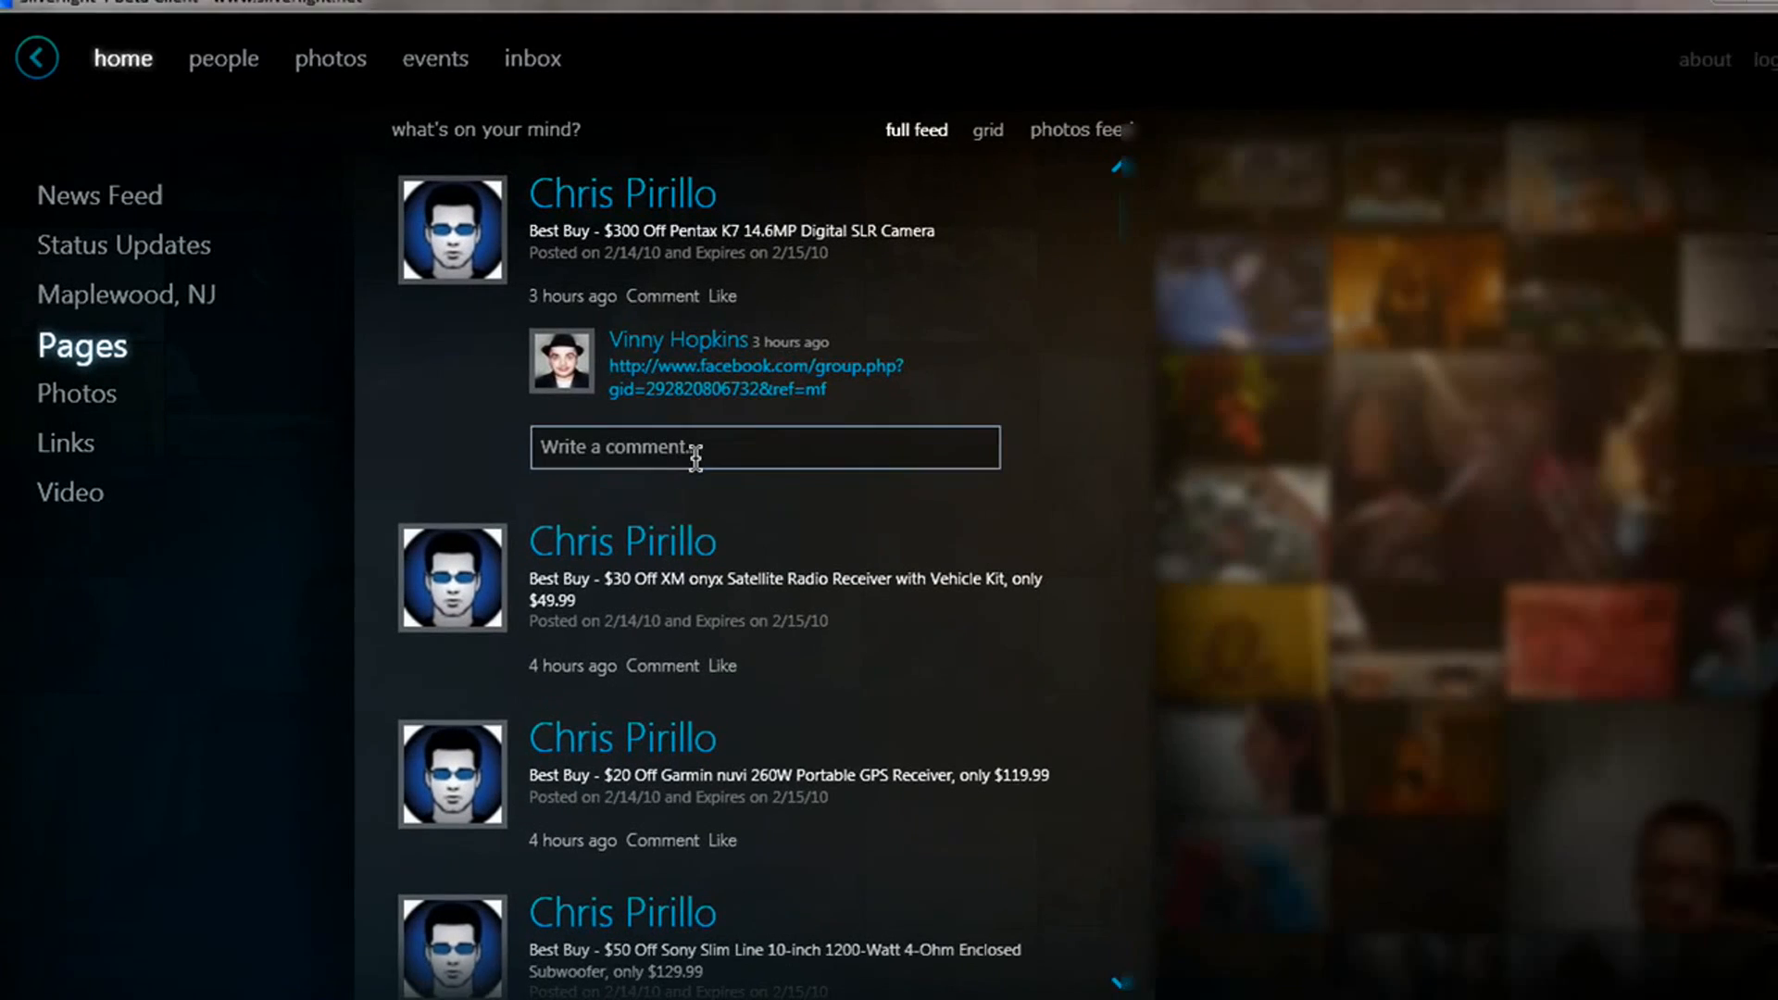
- Comment 'Great Deal!' on the Best Buy Pentax K7 deal post
{"action": "left_click", "coordinate": [696, 447]}
{"action": "type", "text": "Great "}
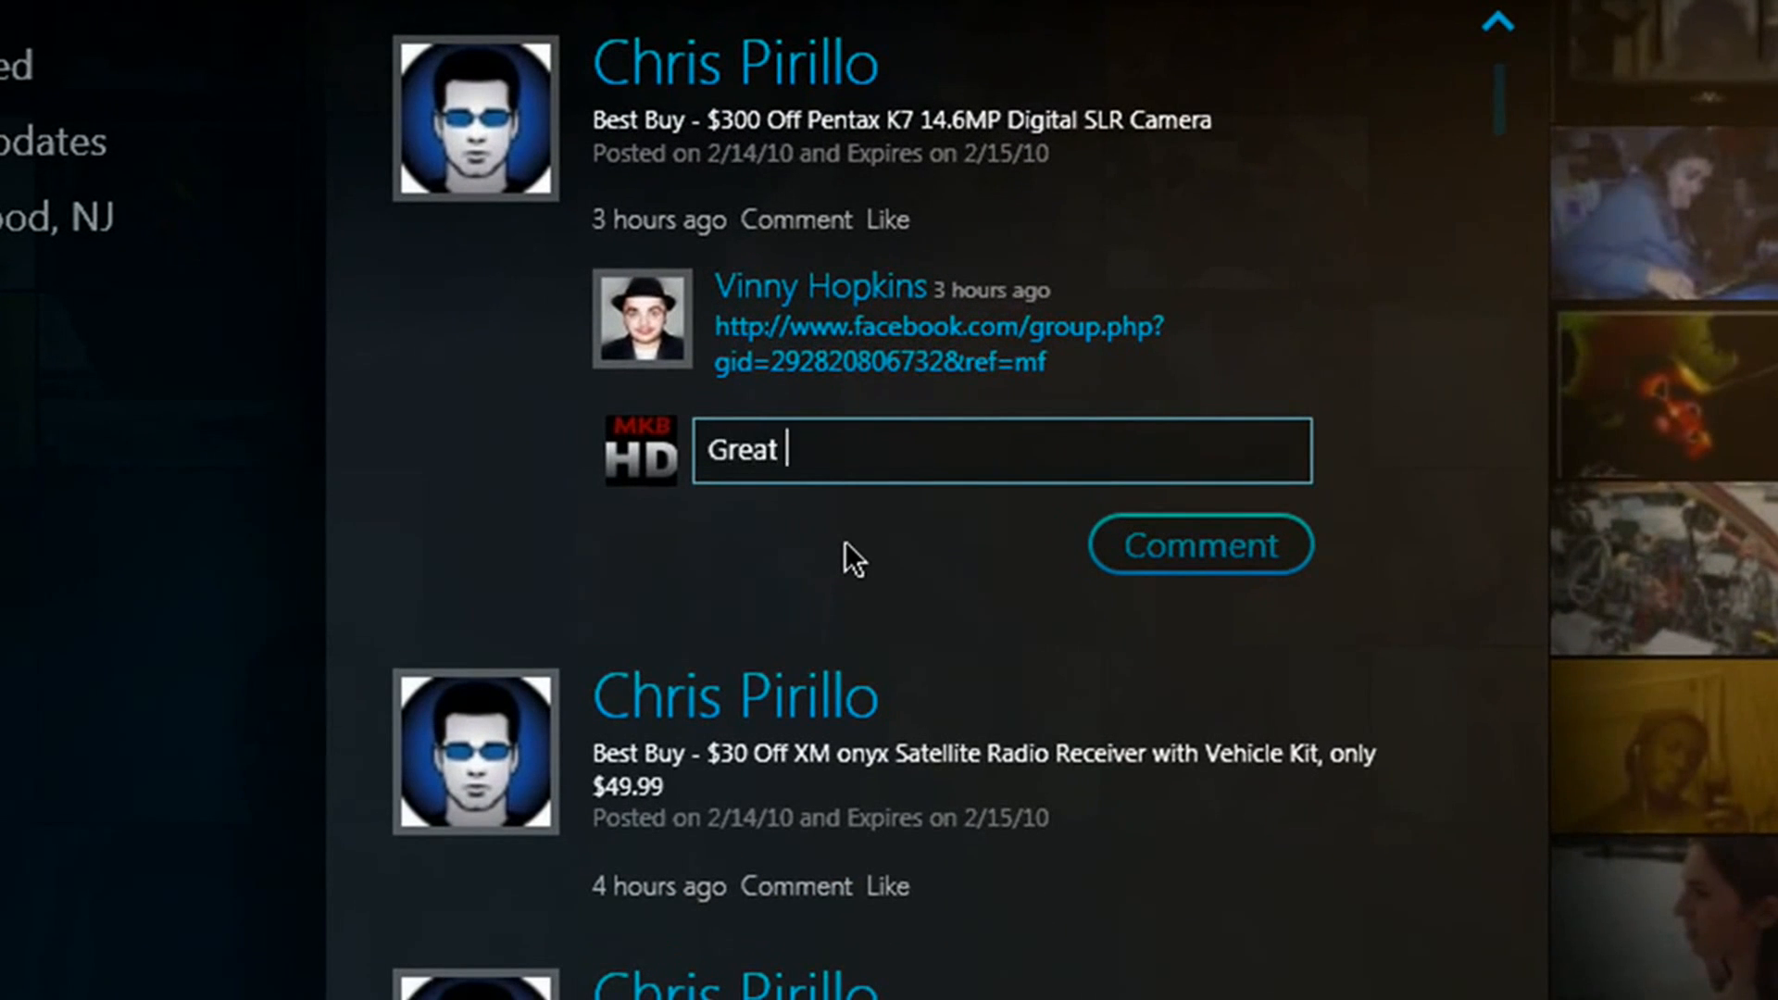
{"action": "type", "text": "Deal!"}
{"action": "left_click", "coordinate": [1200, 546]}
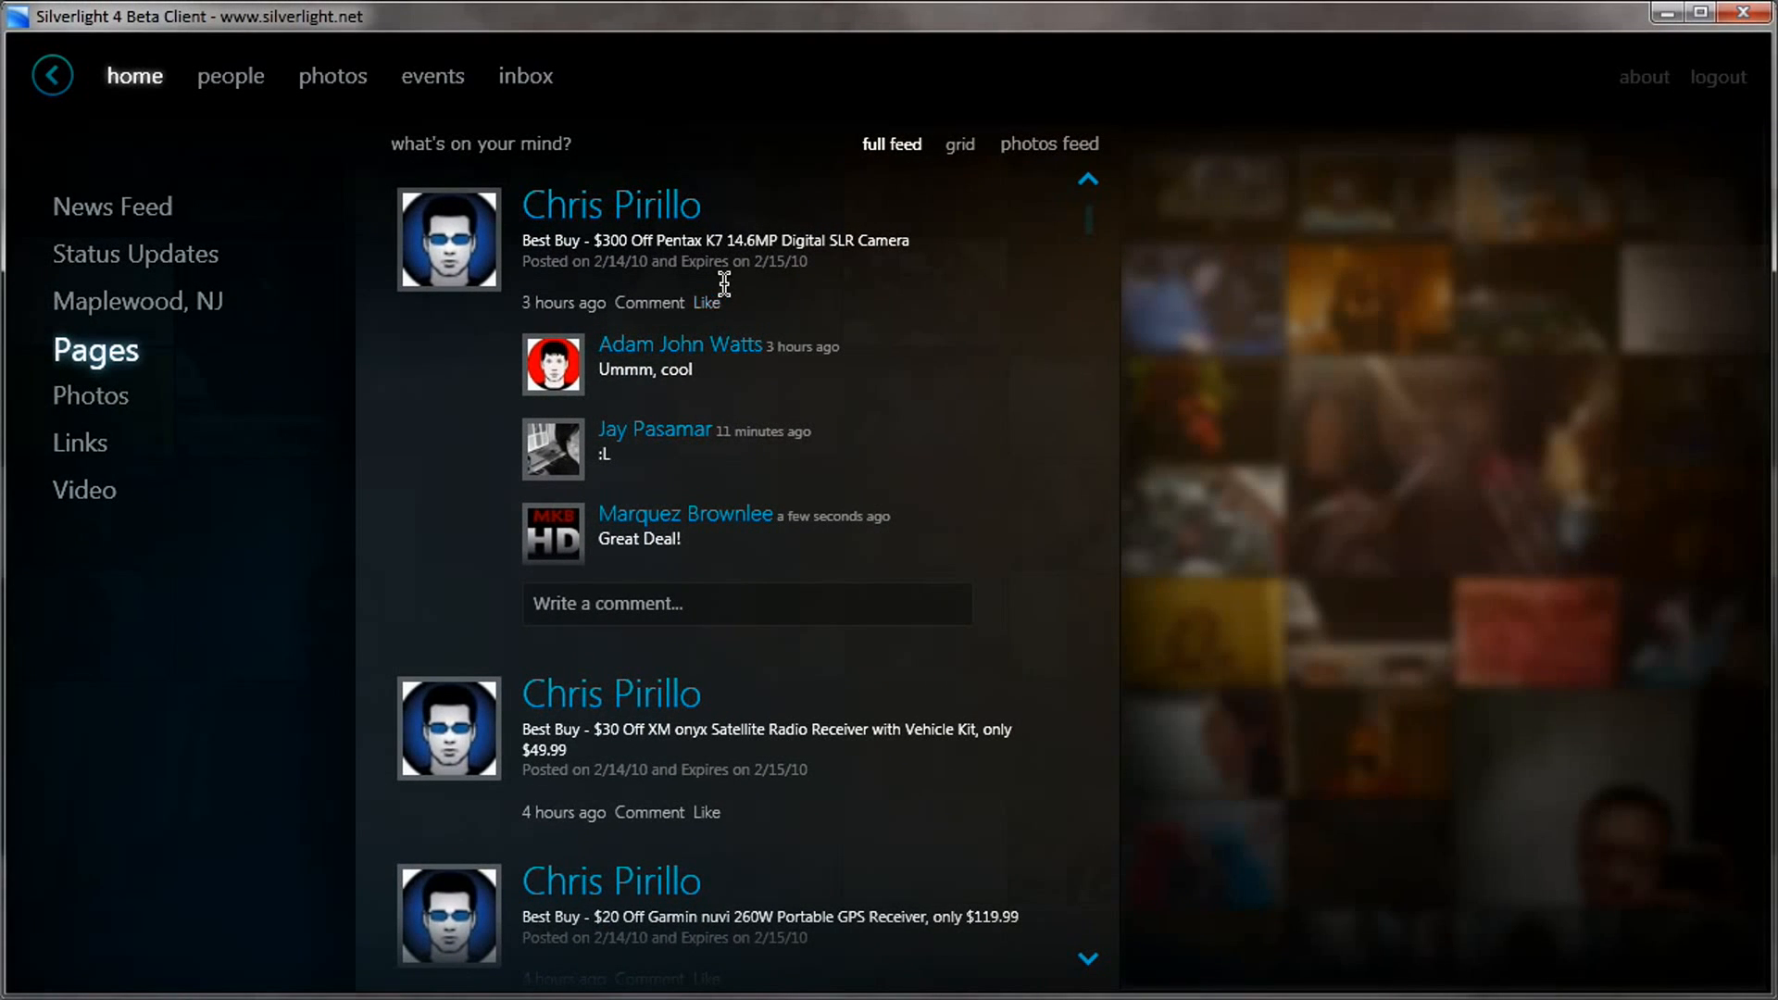
{"action": "left_click_drag", "start_coordinate": [1088, 221], "coordinate": [1093, 740]}
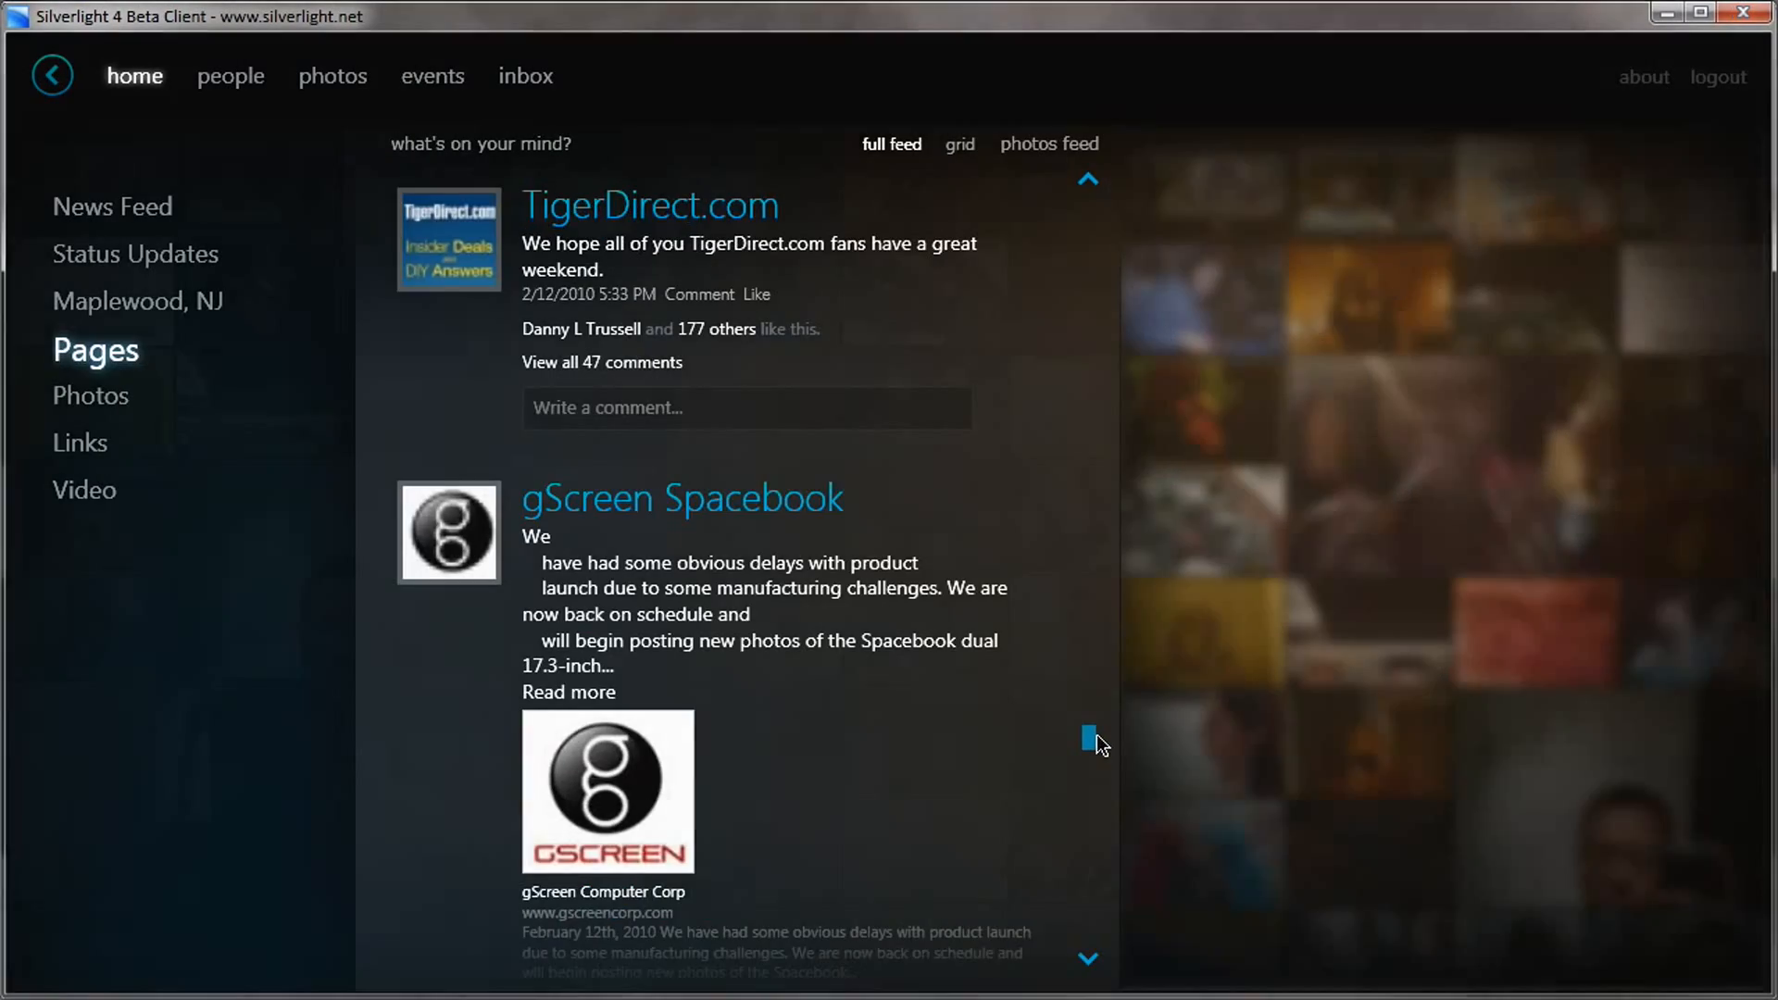